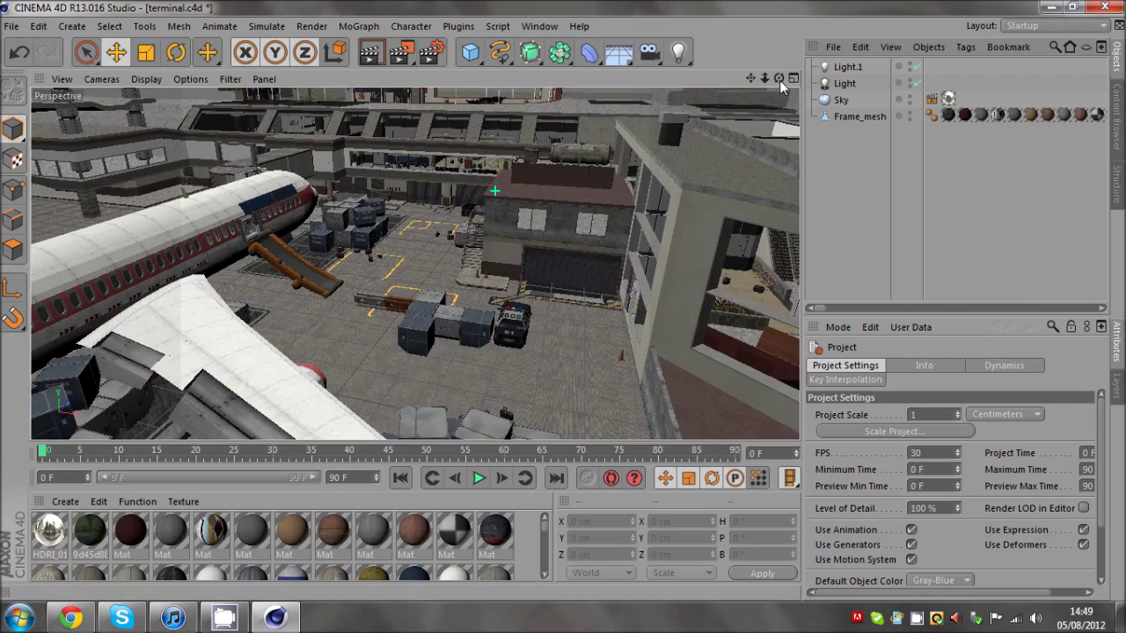
Inspect the airport terminal's exterior and the parked planes from several angles, rendering the active view
left_click_drag(780, 80, 562, 300)
scroll(634, 272, "up", 5)
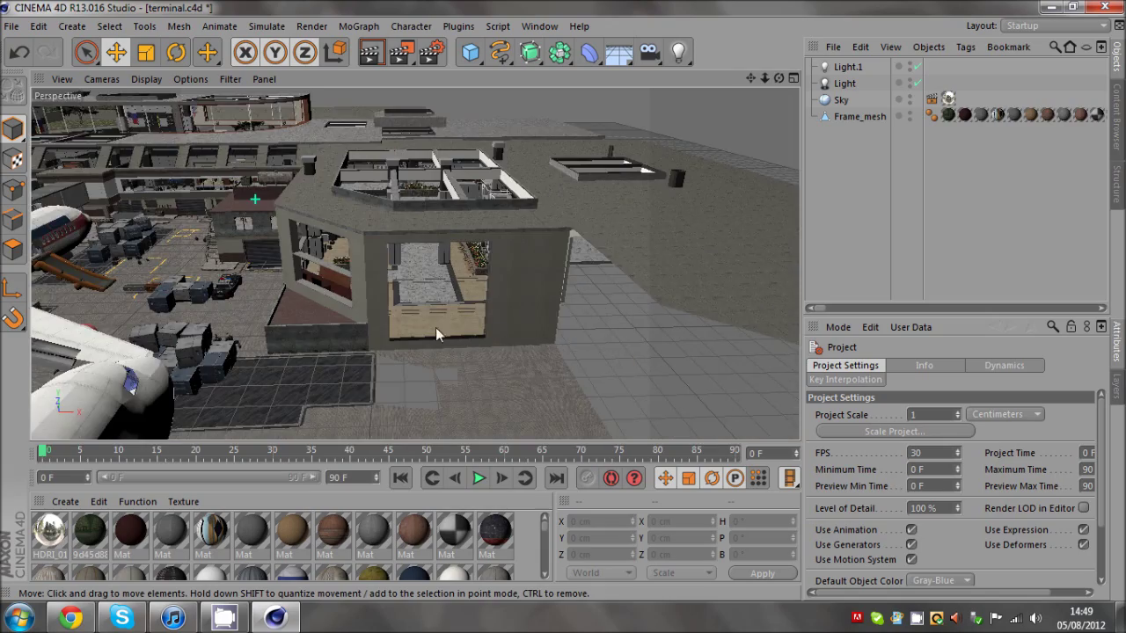
left_click_drag(436, 334, 575, 182)
left_click_drag(752, 80, 562, 300)
left_click_drag(779, 79, 562, 300)
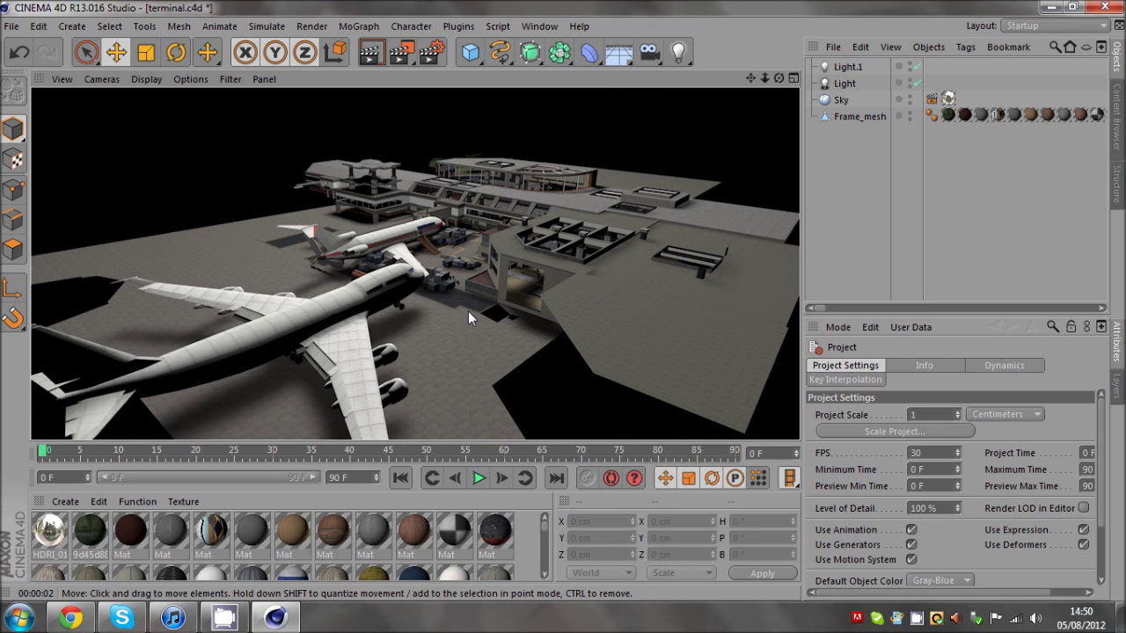
scroll(468, 312, "up", 10)
scroll(452, 274, "down", 5)
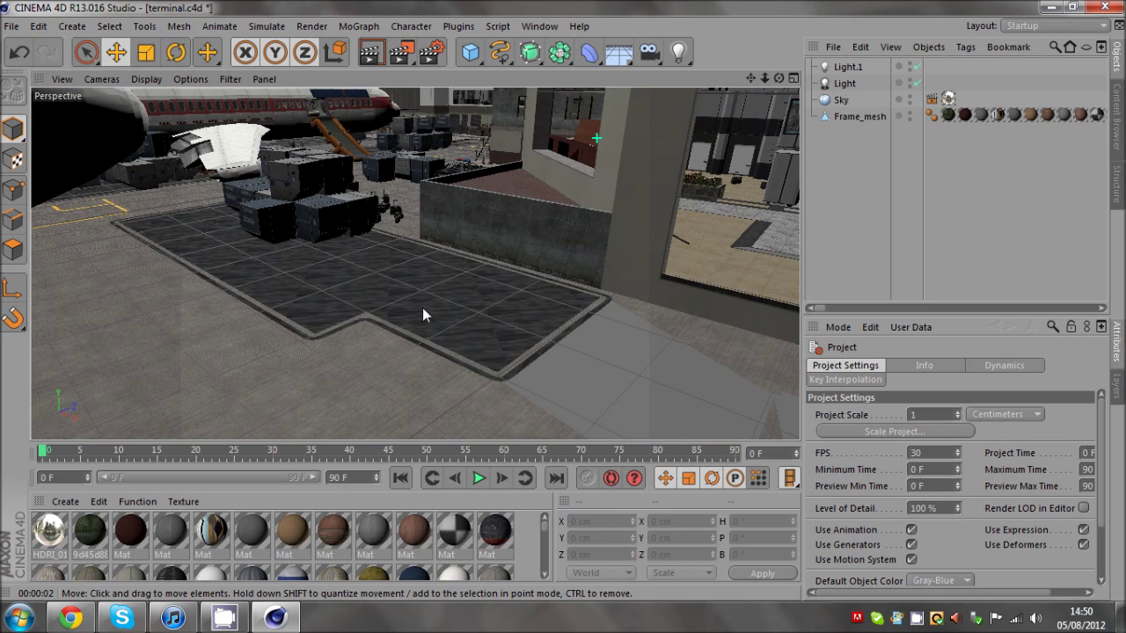
left_click(367, 62)
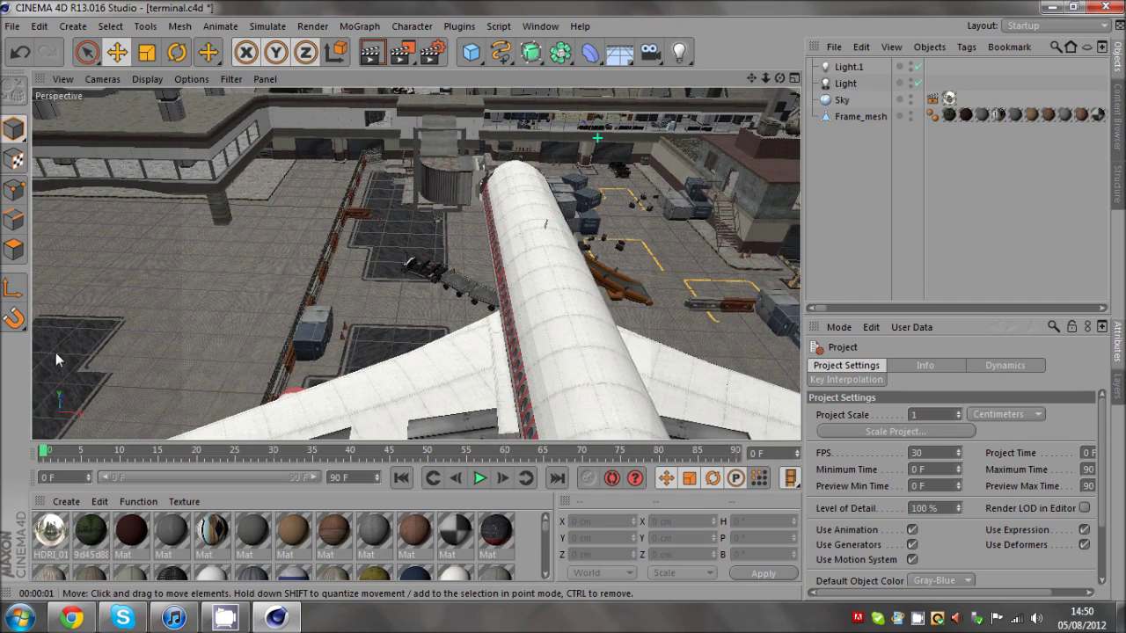
Examine the plane's passenger cabin, cargo hold and cockpit, rendering the view along the seat rows
left_click(359, 260)
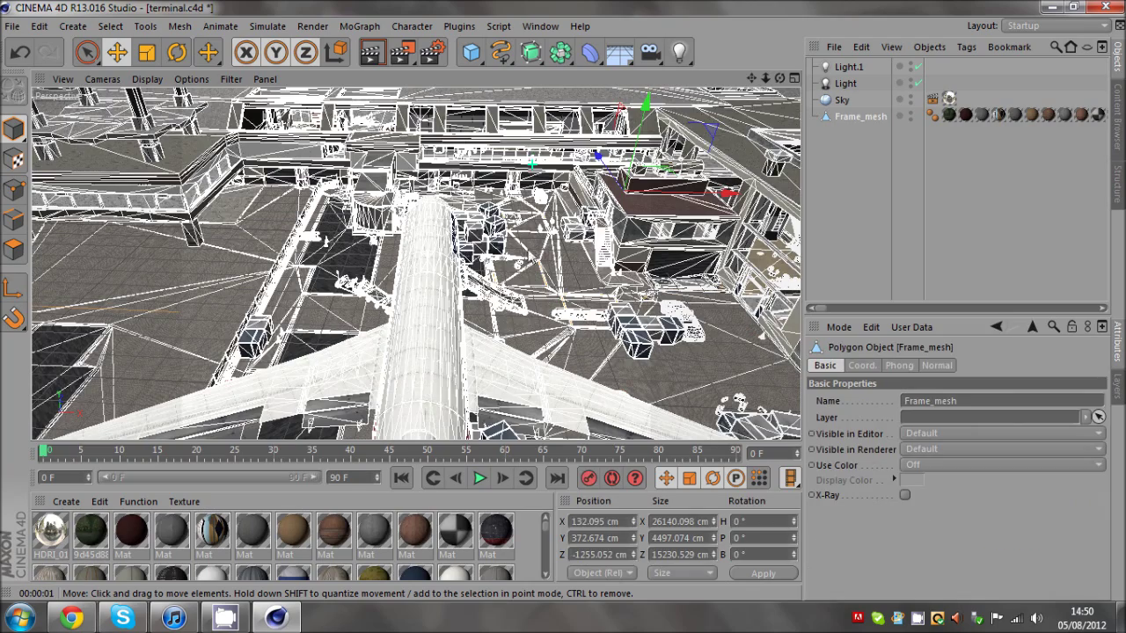
left_click(855, 200)
left_click_drag(778, 78, 562, 300)
scroll(406, 181, "up", 5)
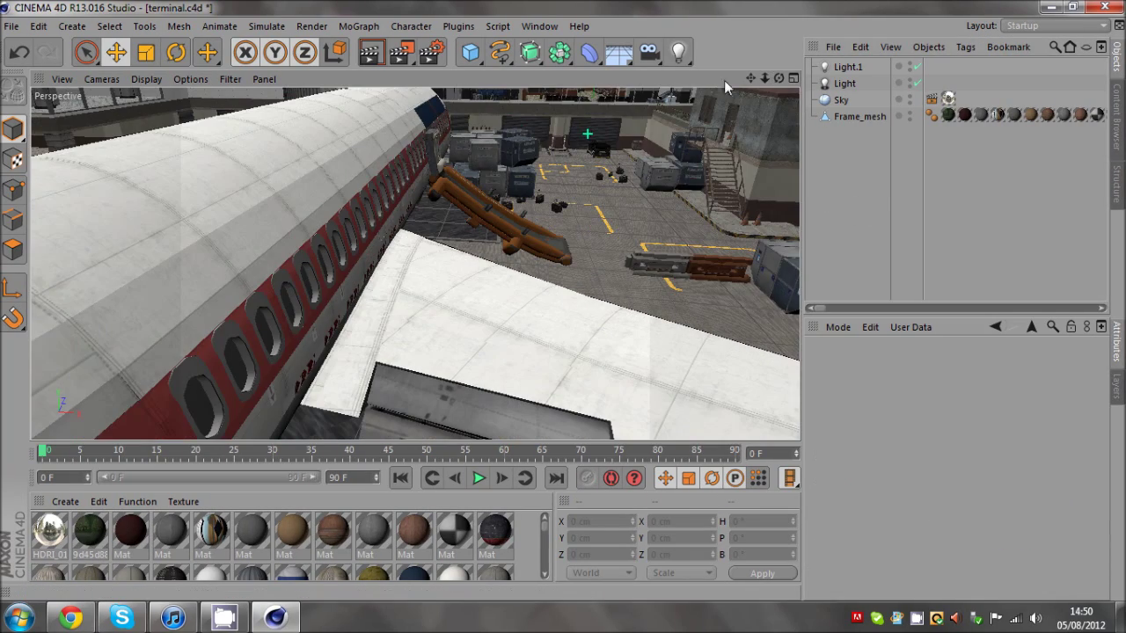
scroll(563, 302, "up", 10)
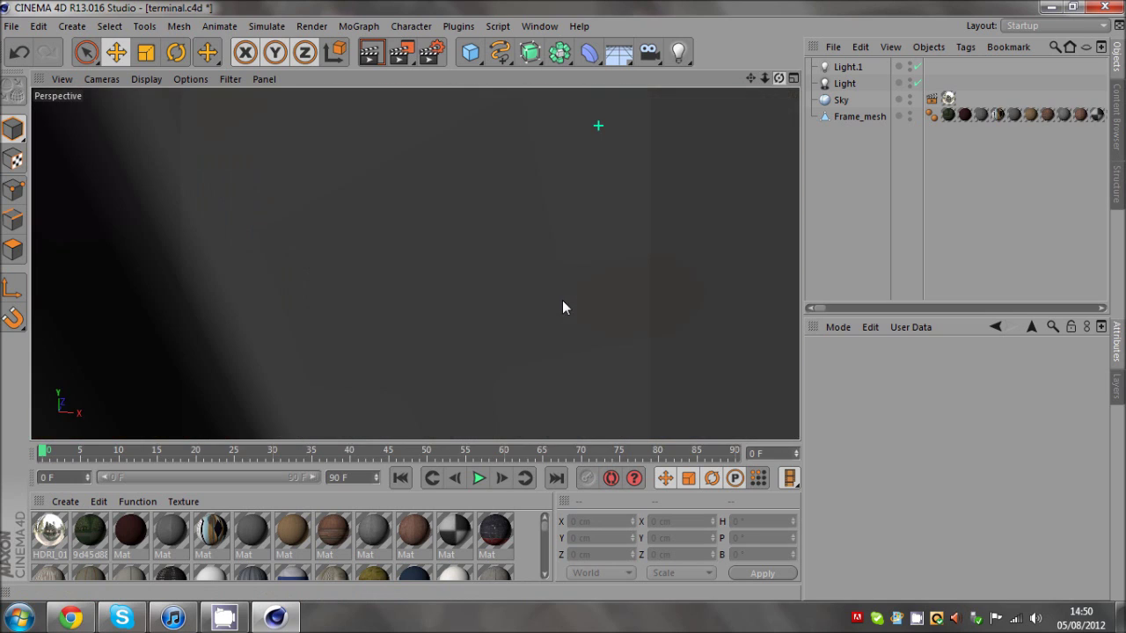
scroll(563, 304, "up", 5)
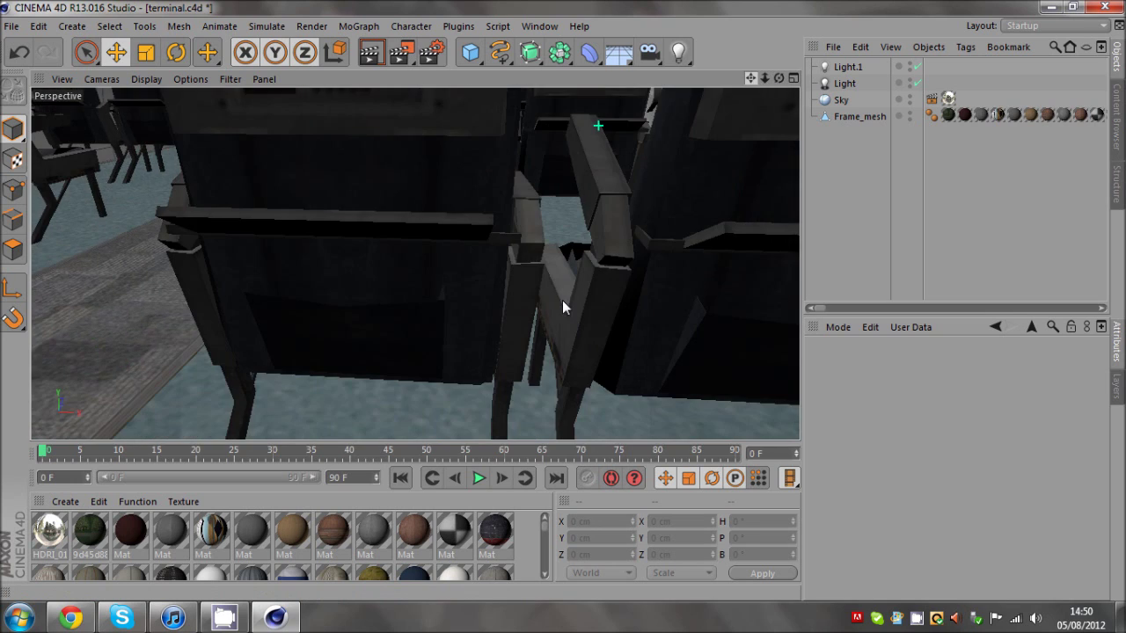
scroll(562, 300, "up", 5)
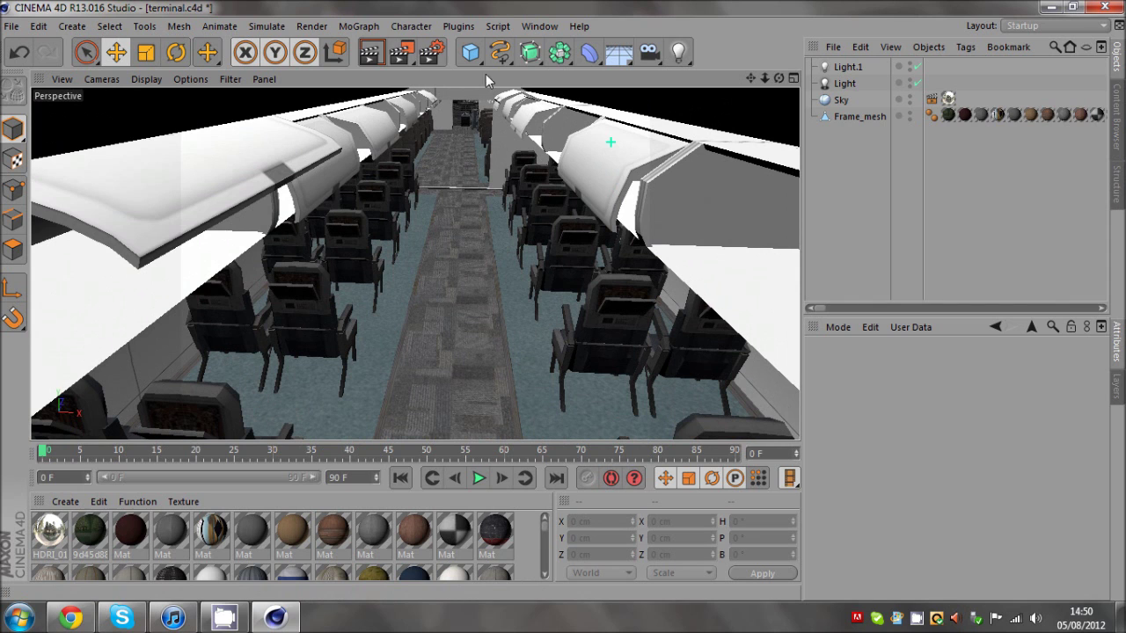
left_click(368, 55)
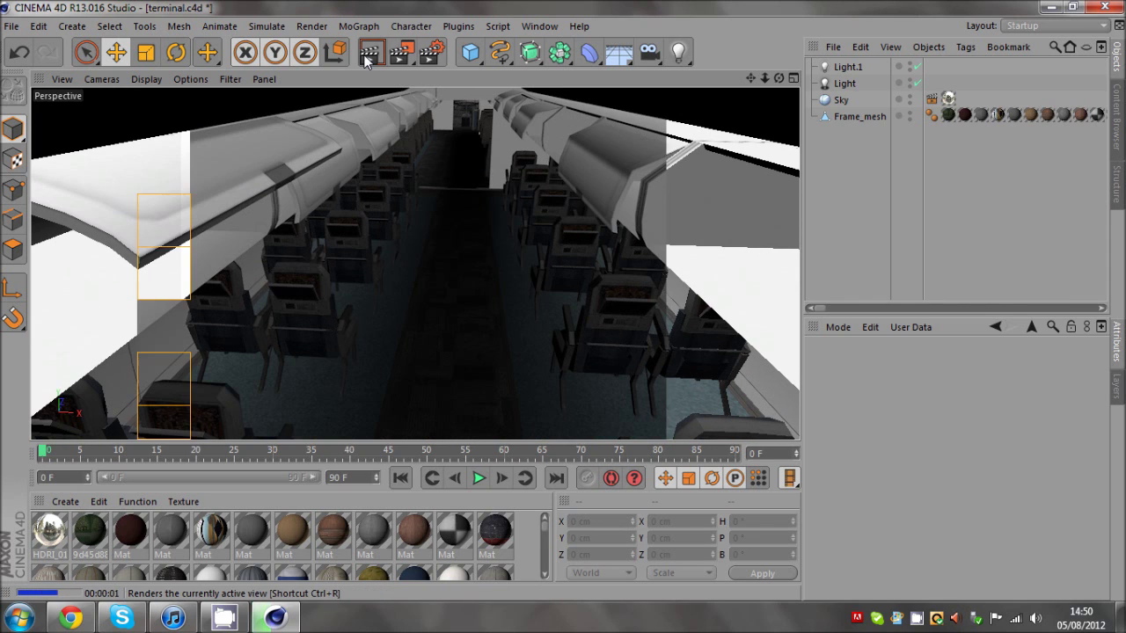
scroll(500, 141, "up", 3)
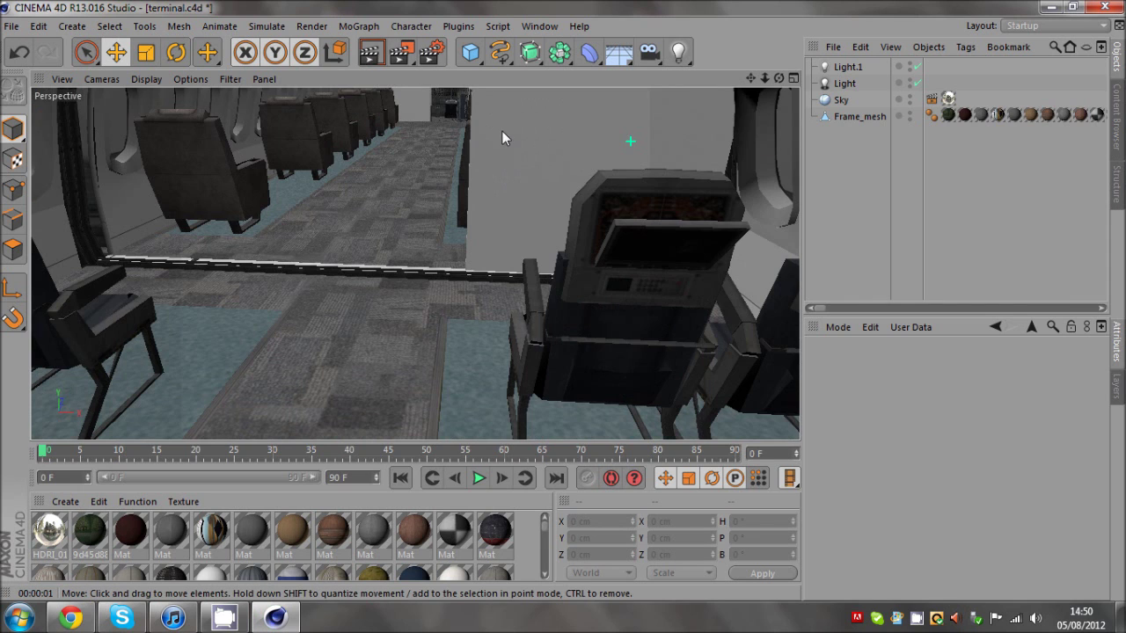
left_click_drag(764, 78, 562, 300)
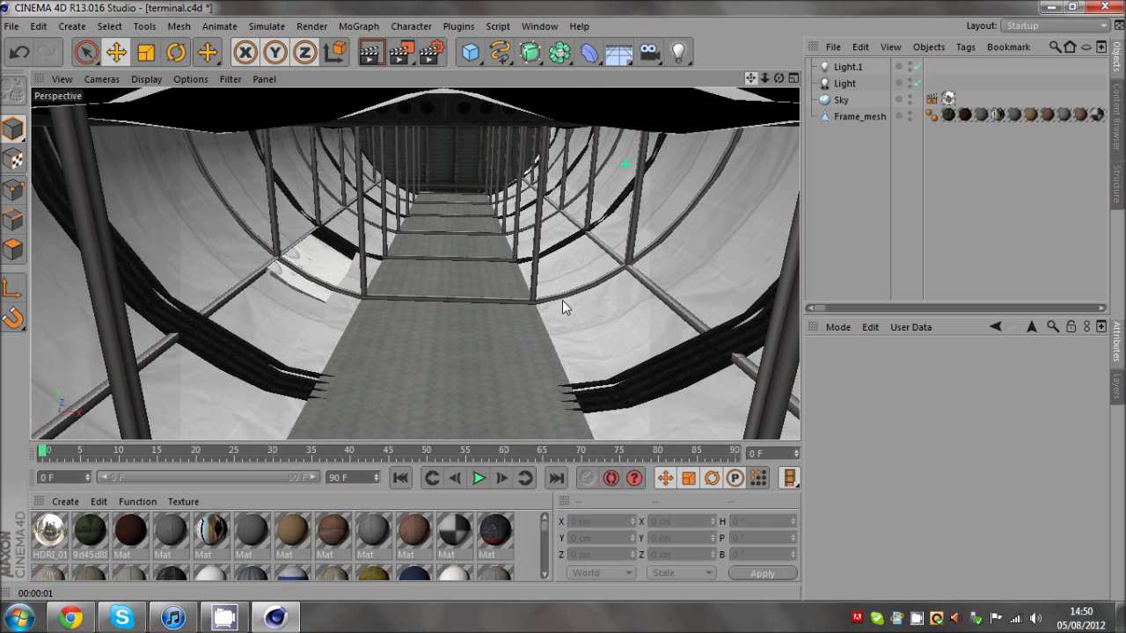
scroll(564, 307, "down", 8)
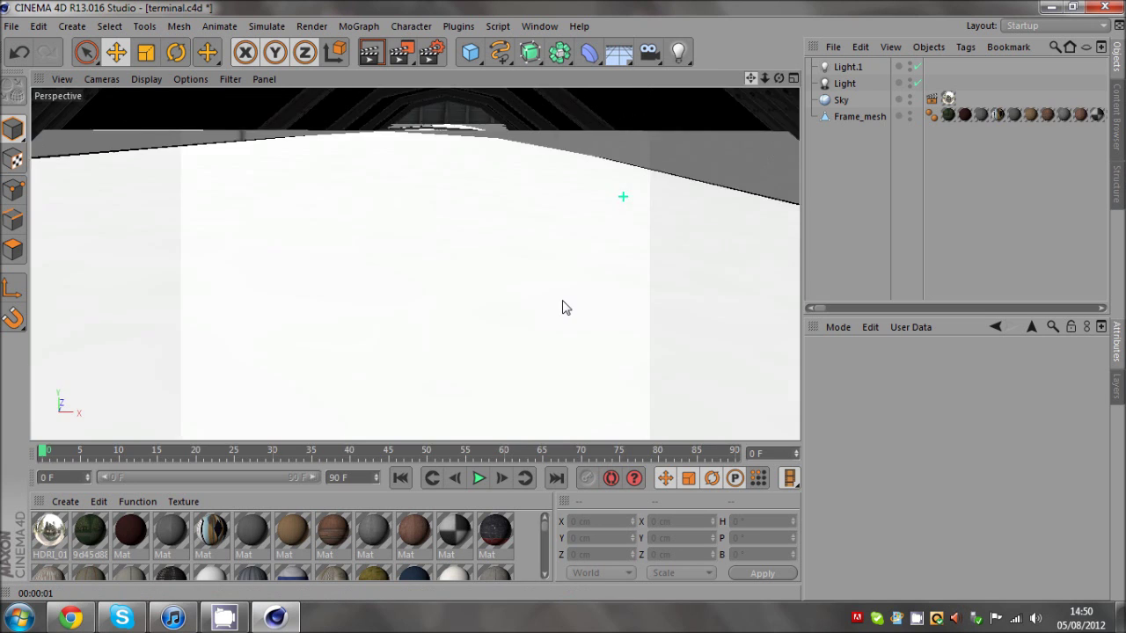
scroll(299, 175, "up", 3)
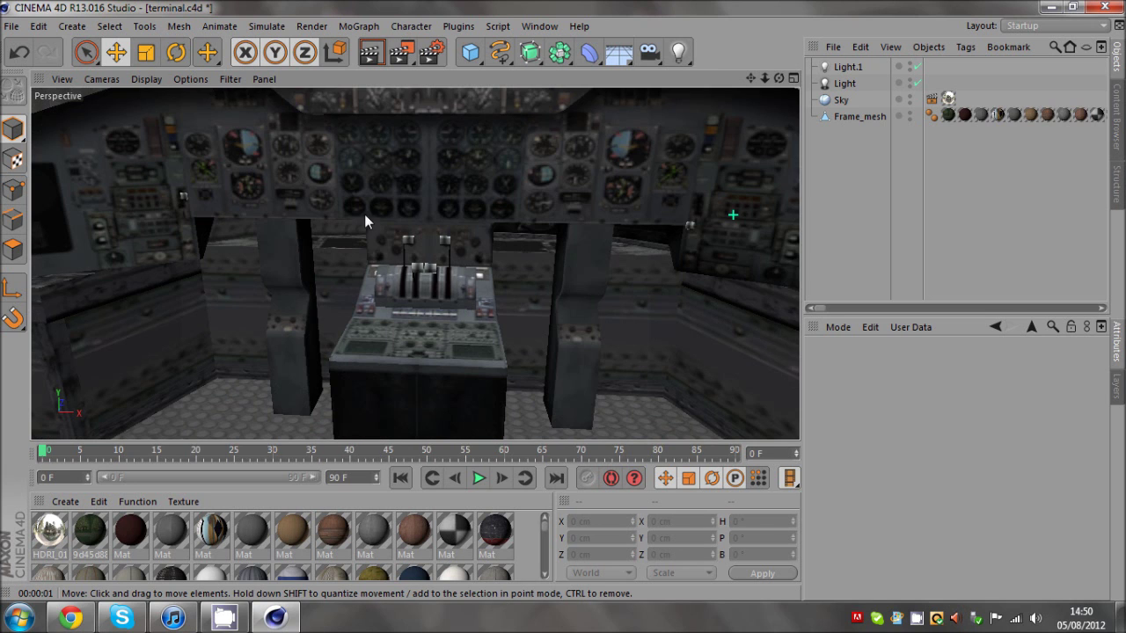
Move from the luggage area outside into the terminal and render the view of the service desk with the blue canopy
scroll(562, 300, "up", 5)
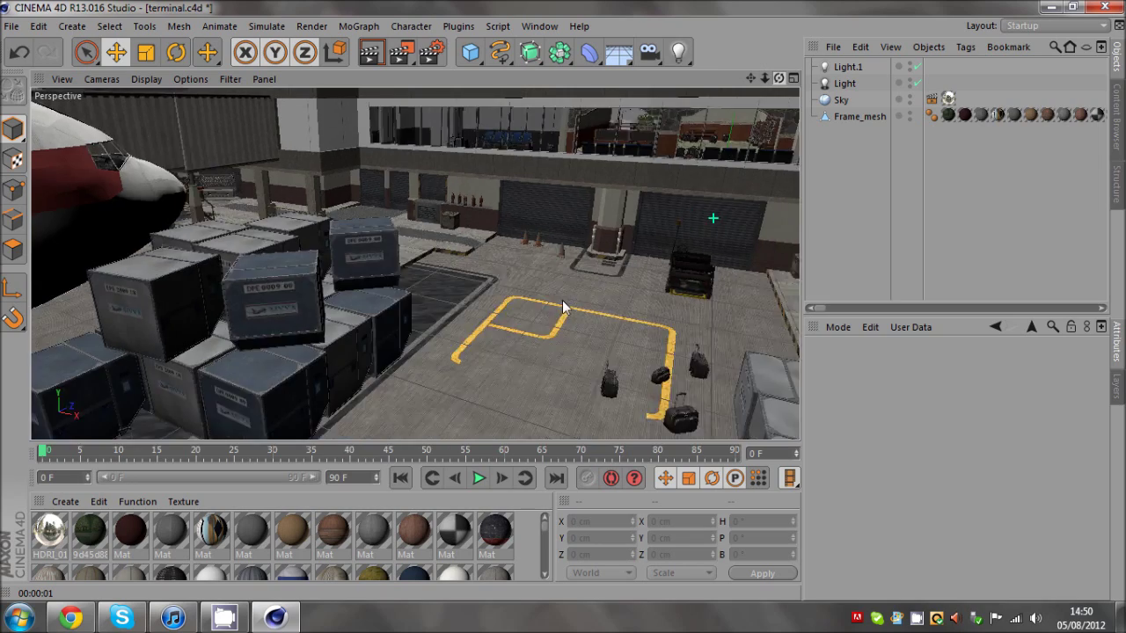
scroll(562, 300, "down", 8)
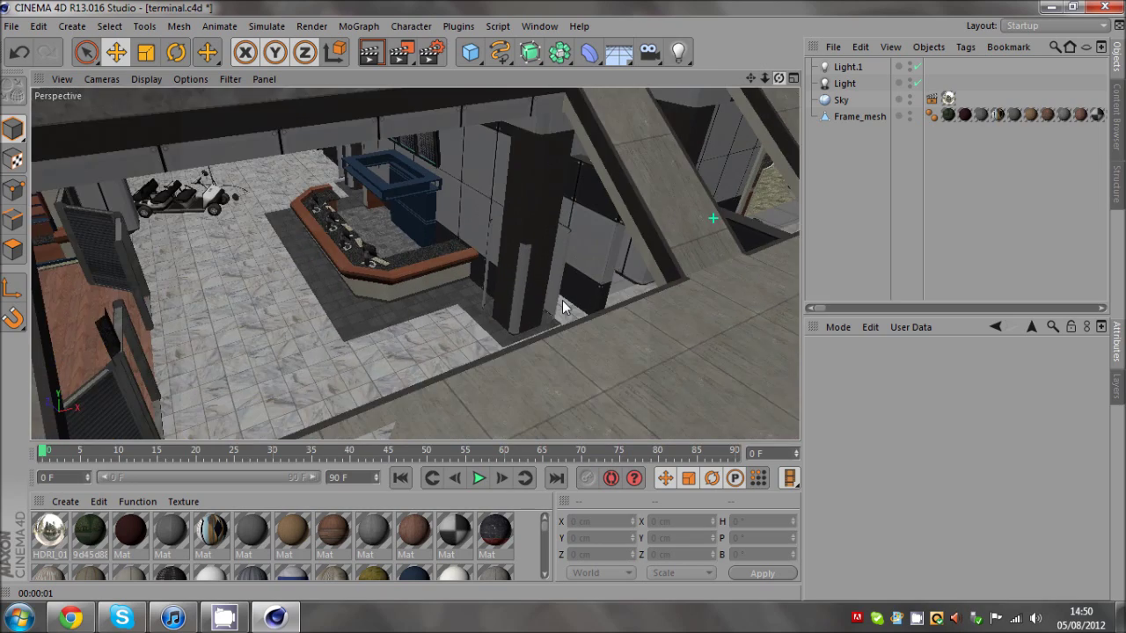
scroll(562, 300, "down", 8)
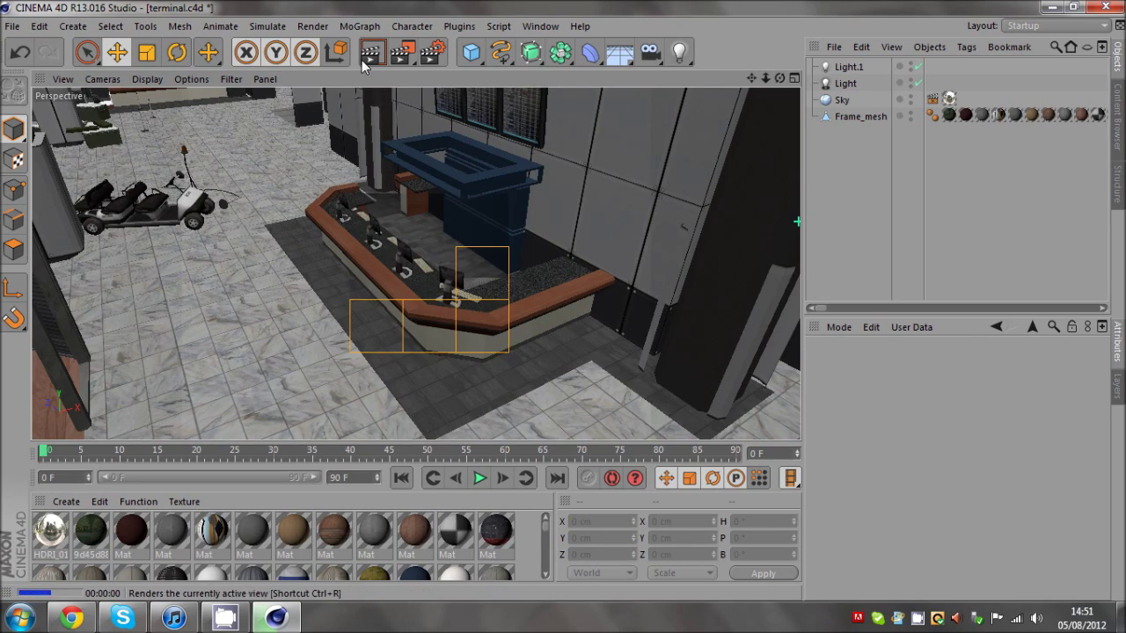
Disable both light objects, Light and Light.1, in the scene
left_click_drag(752, 80, 563, 301)
left_click(918, 66)
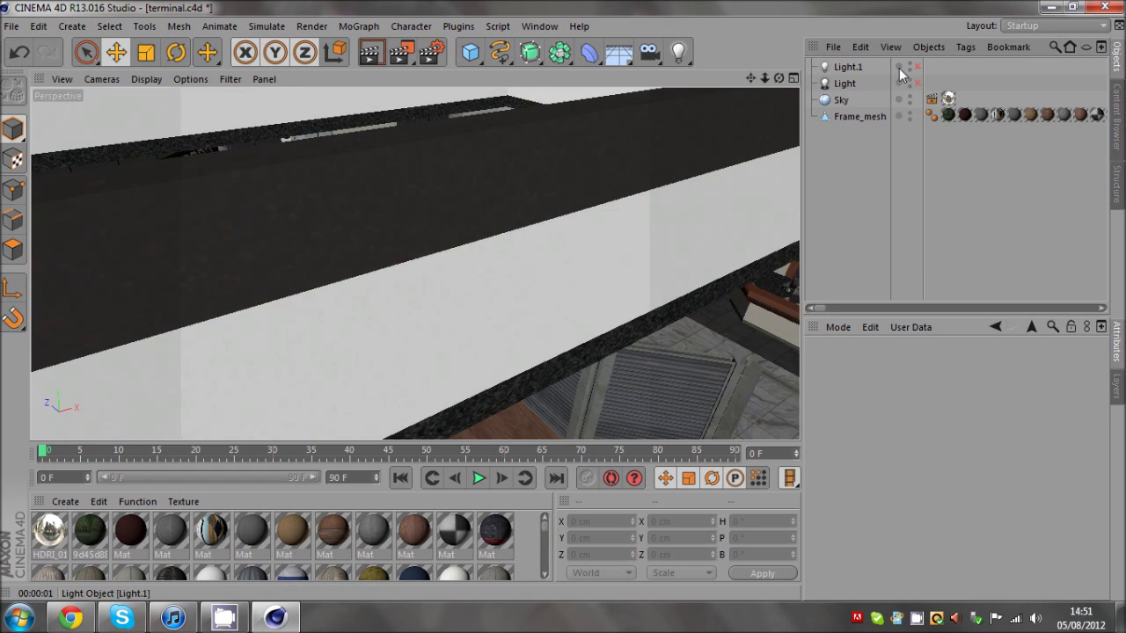
Look through the terminal's interior, from the wood-floored shop across the main hall to the bookshop counter
left_click_drag(780, 78, 562, 300)
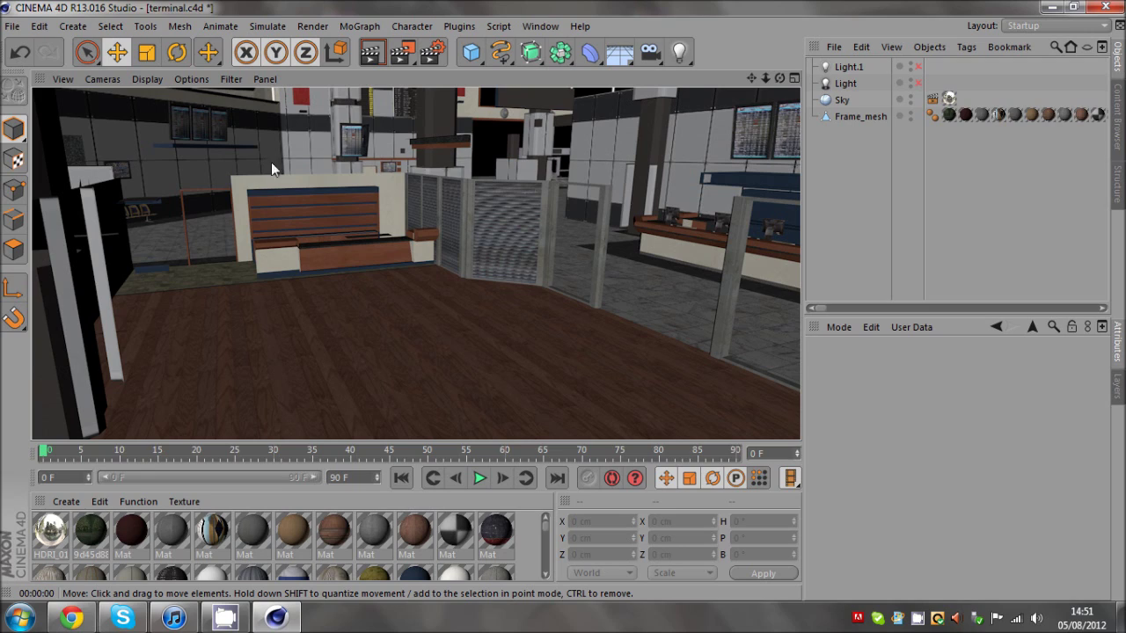
left_click_drag(767, 79, 563, 300)
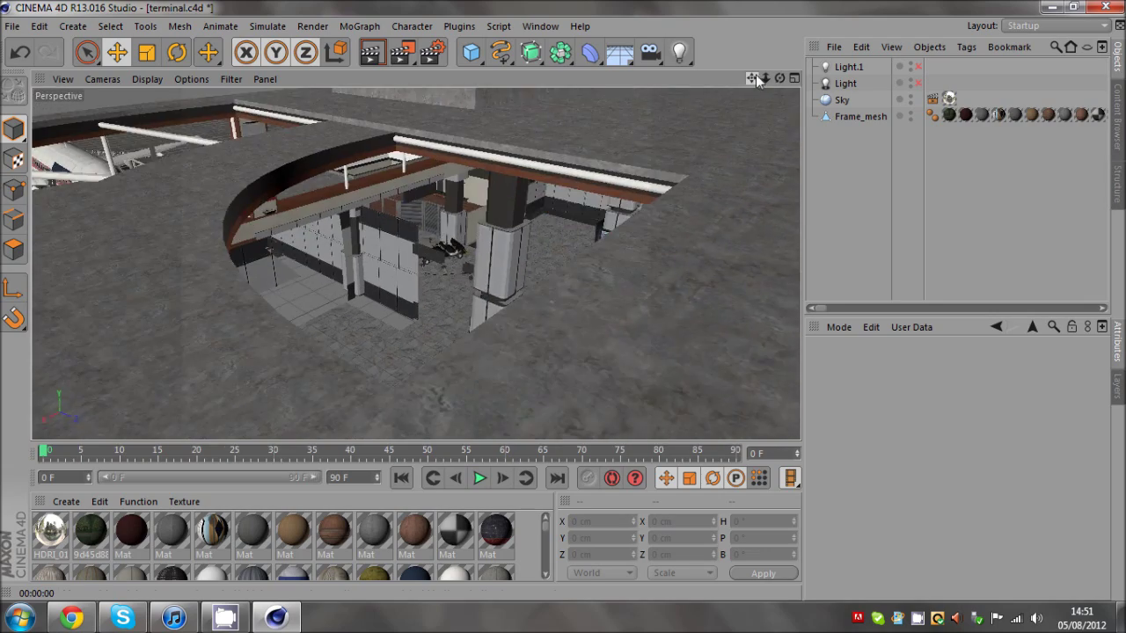
scroll(381, 312, "up", 5)
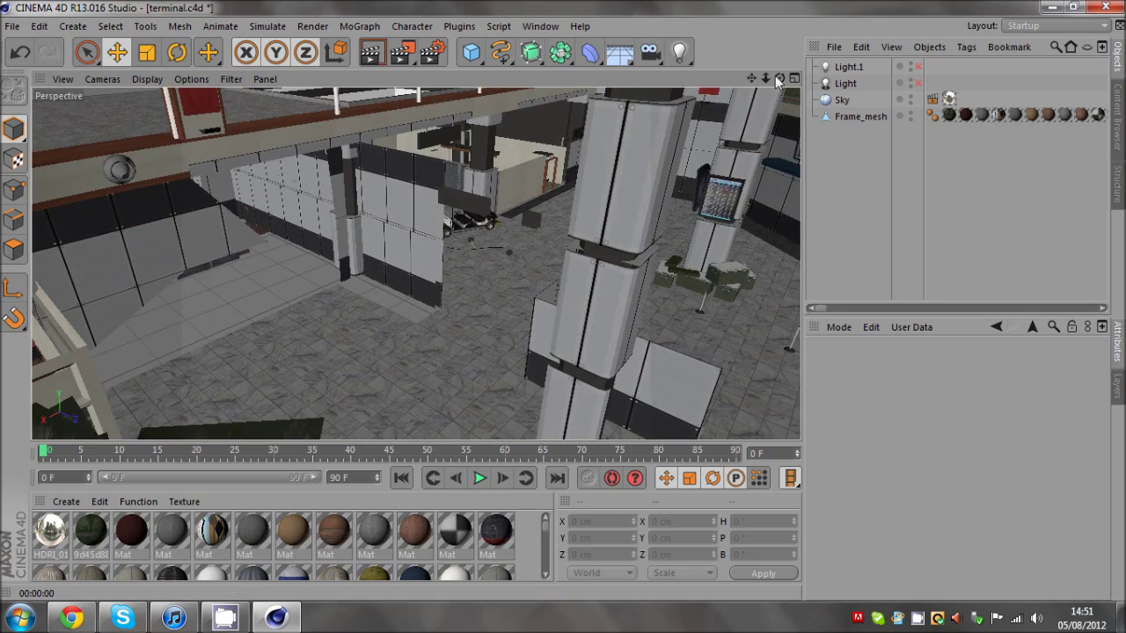
left_click_drag(778, 78, 563, 300)
scroll(382, 237, "up", 12)
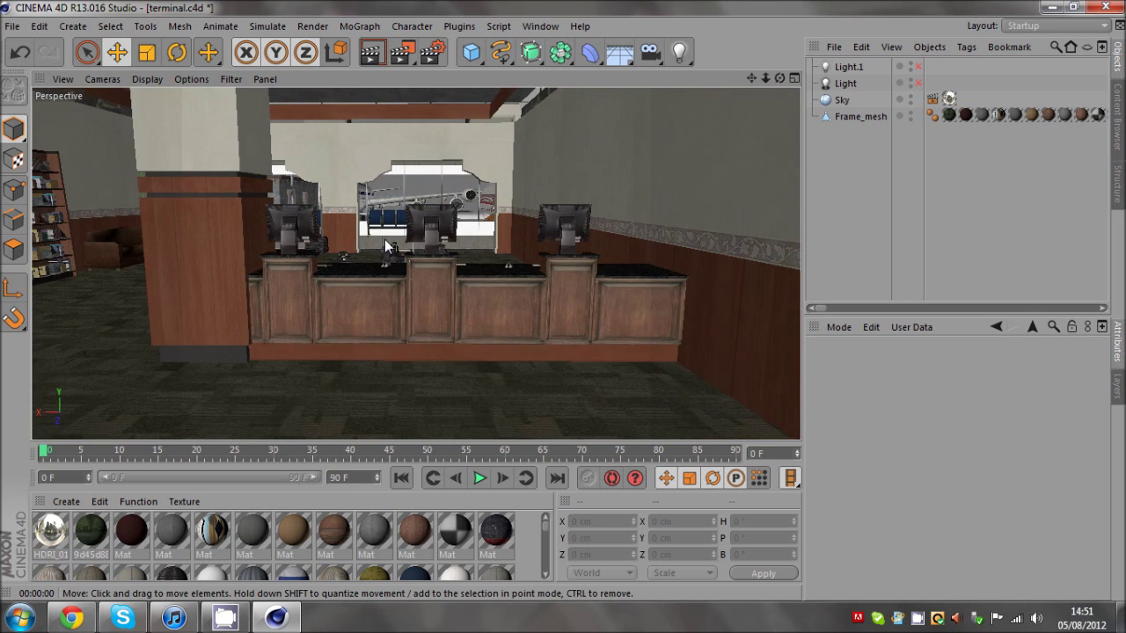
Examine the bookshop counter and its three computers from the front and from behind
left_click_drag(385, 239, 467, 241)
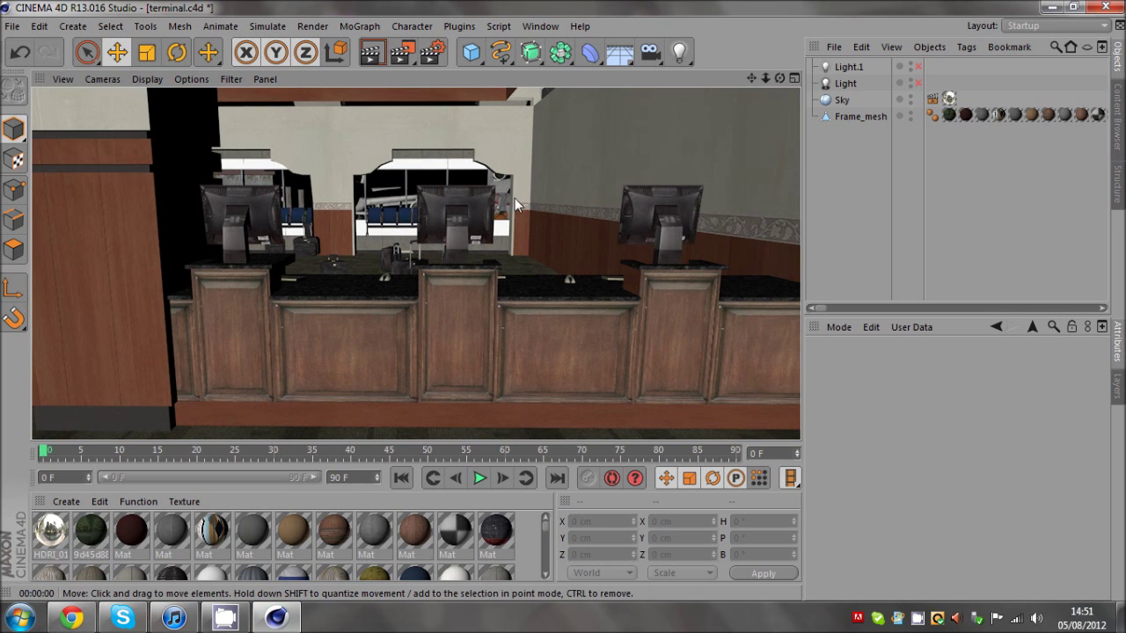
mouse_move(780, 78)
left_mouse_down()
mouse_move(563, 300)
mouse_move(780, 78)
left_mouse_up()
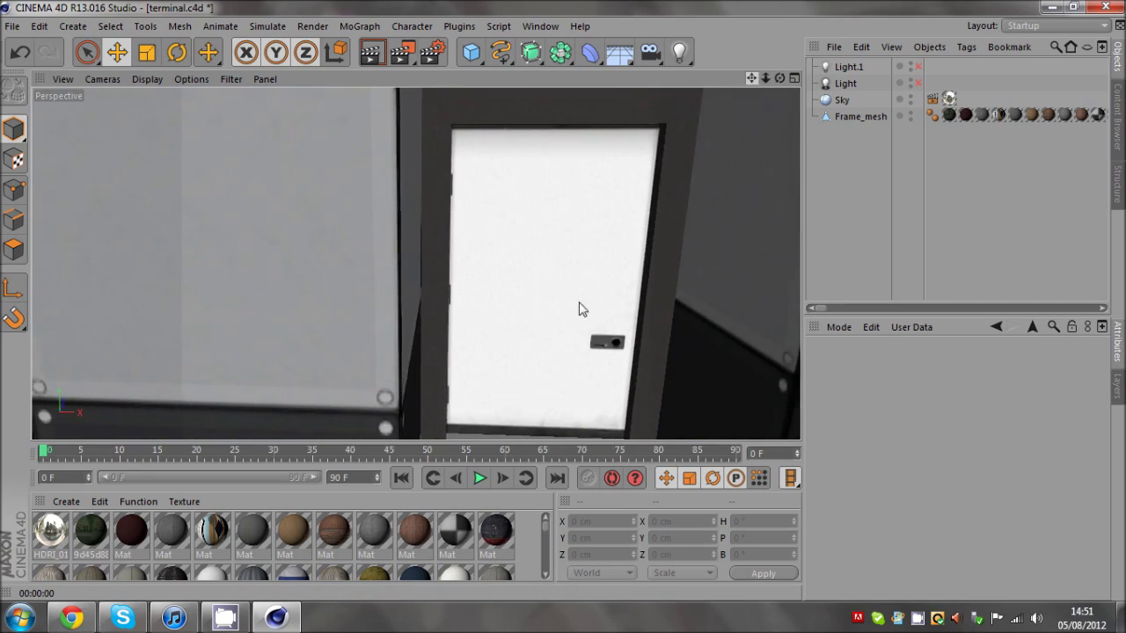
left_click_drag(580, 309, 751, 78)
scroll(211, 217, "up", 5)
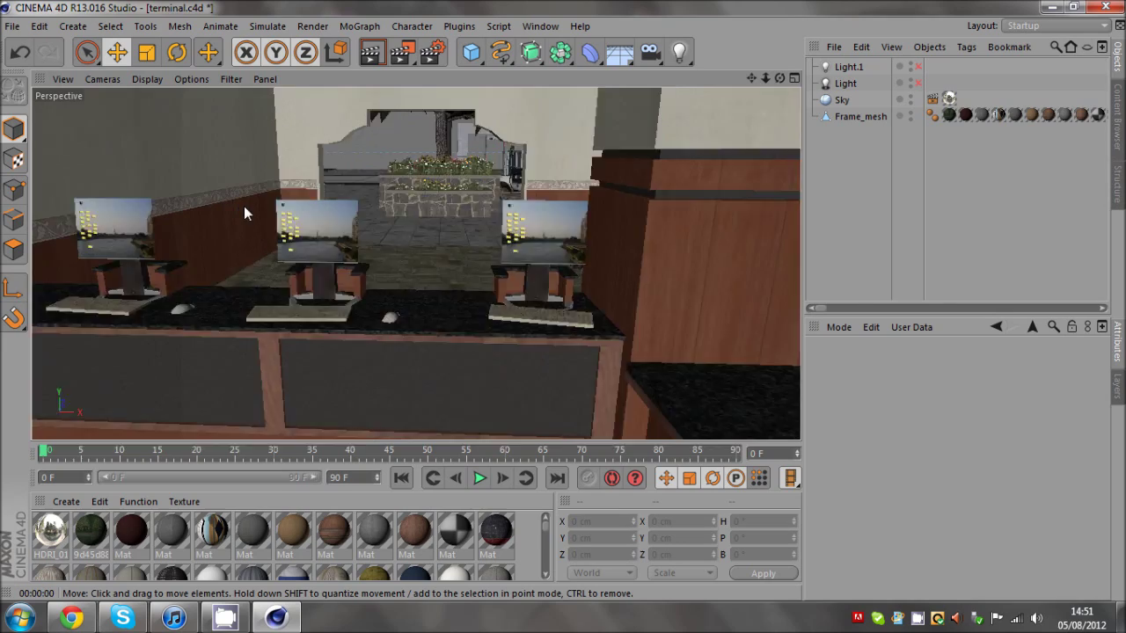
scroll(245, 213, "up", 4)
scroll(413, 276, "down", 3)
left_click(643, 281)
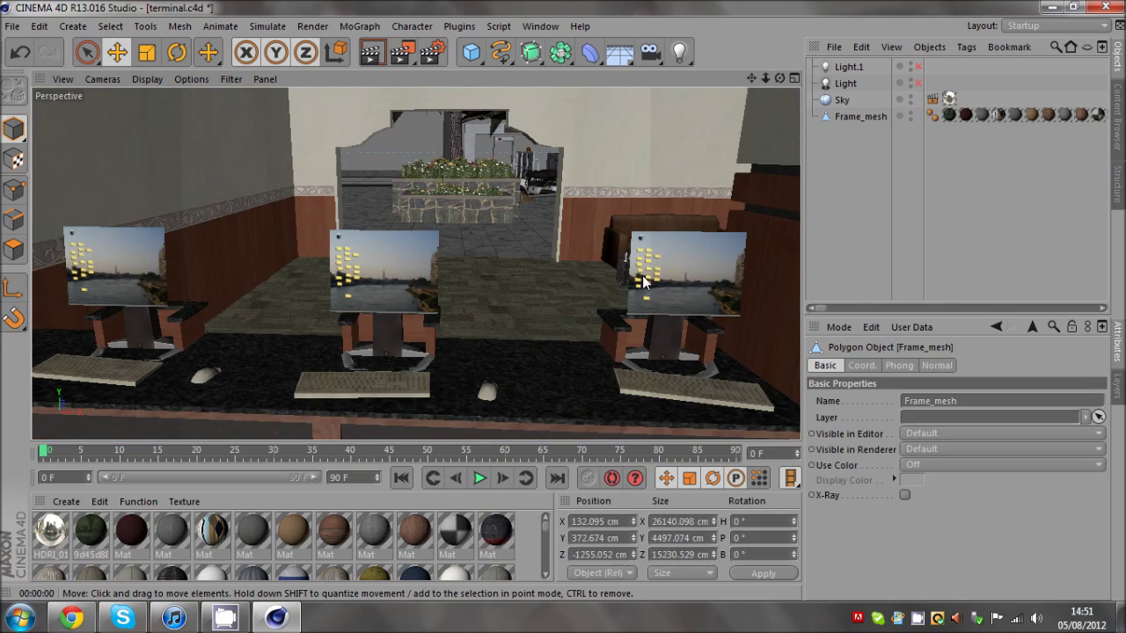
left_click_drag(779, 79, 562, 300)
left_click(818, 150)
Examine the main hall with the planted tree and the roof openings above the departure boards
mouse_move(774, 92)
left_mouse_down()
mouse_move(562, 300)
mouse_move(765, 85)
left_mouse_up()
left_click_drag(562, 300, 772, 83)
left_click_drag(563, 300, 779, 79)
scroll(408, 415, "up", 2)
scroll(408, 415, "up", 3)
scroll(339, 253, "up", 4)
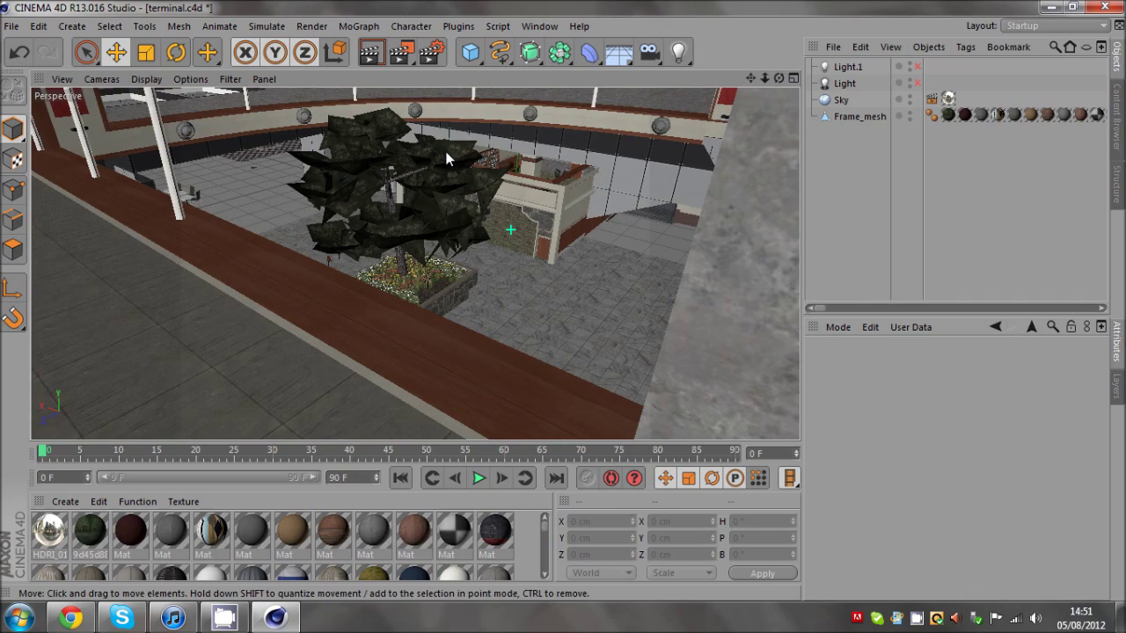
left_click_drag(562, 300, 562, 300)
scroll(673, 136, "up", 4)
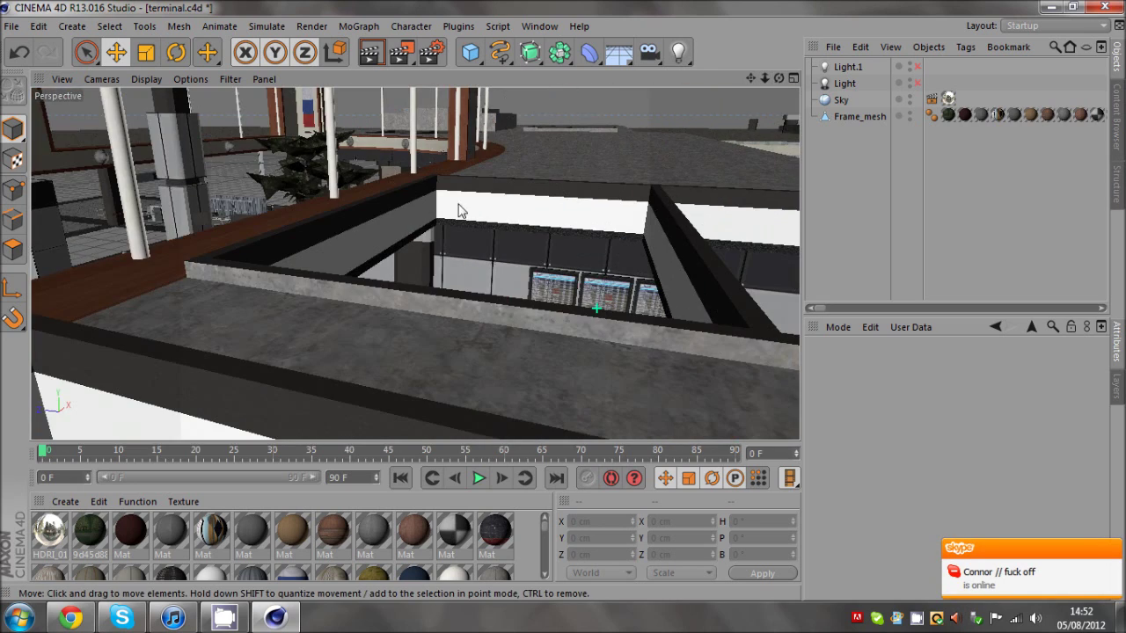
Examine the hall's planters and café seating area, and view the whole terminal from outside
scroll(377, 228, "up", 5)
scroll(432, 202, "up", 8)
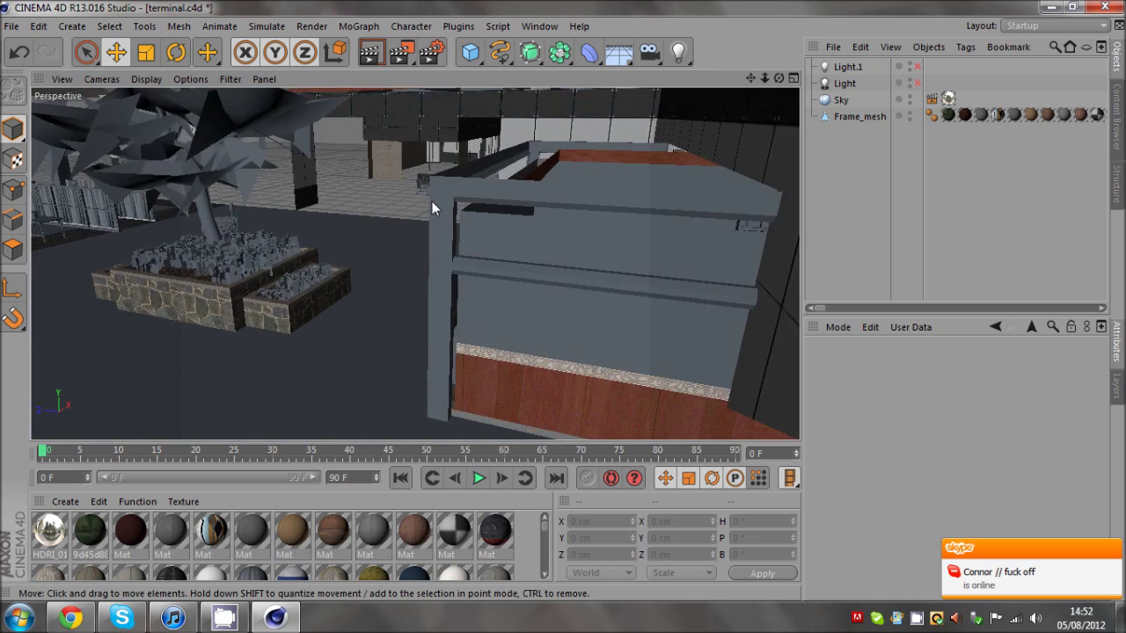
scroll(432, 201, "up", 2)
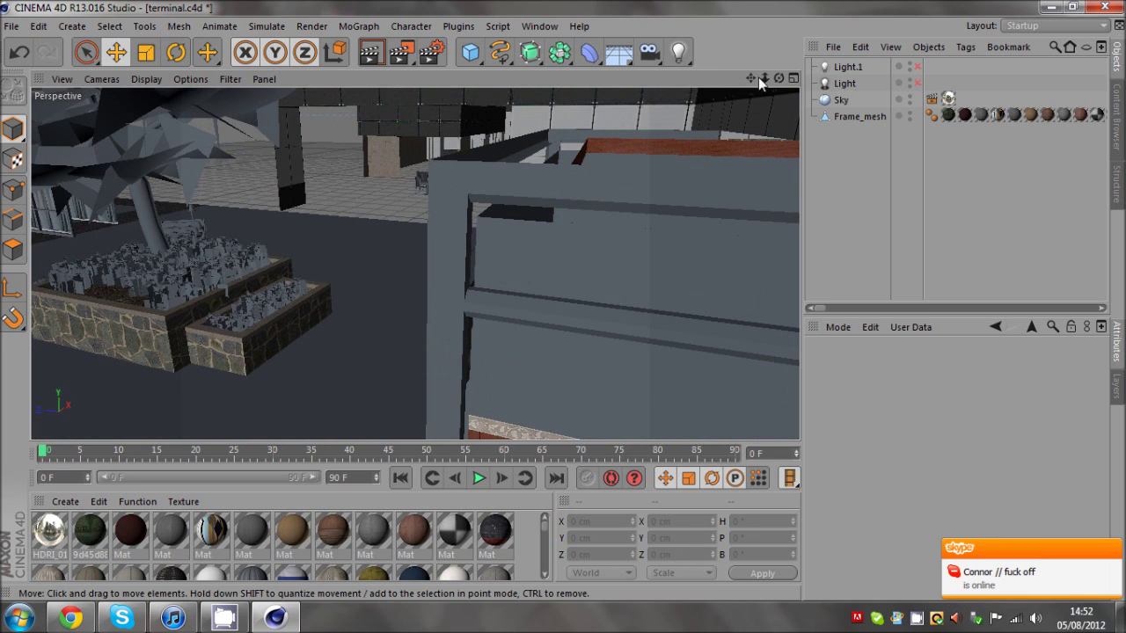
left_click_drag(566, 299, 564, 299)
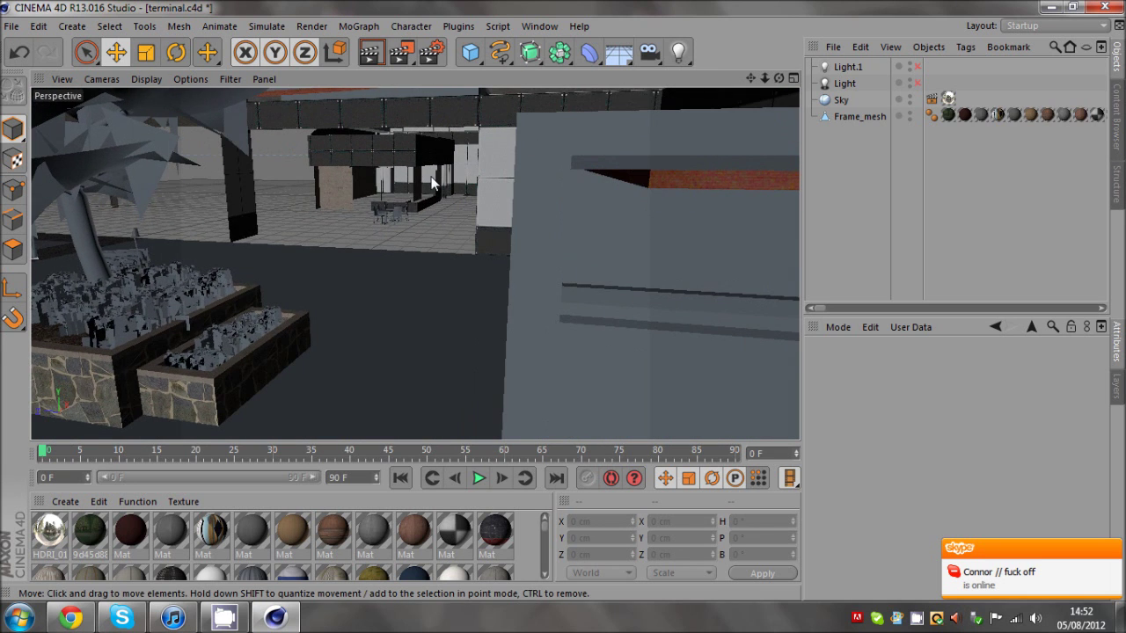
scroll(427, 177, "up", 3)
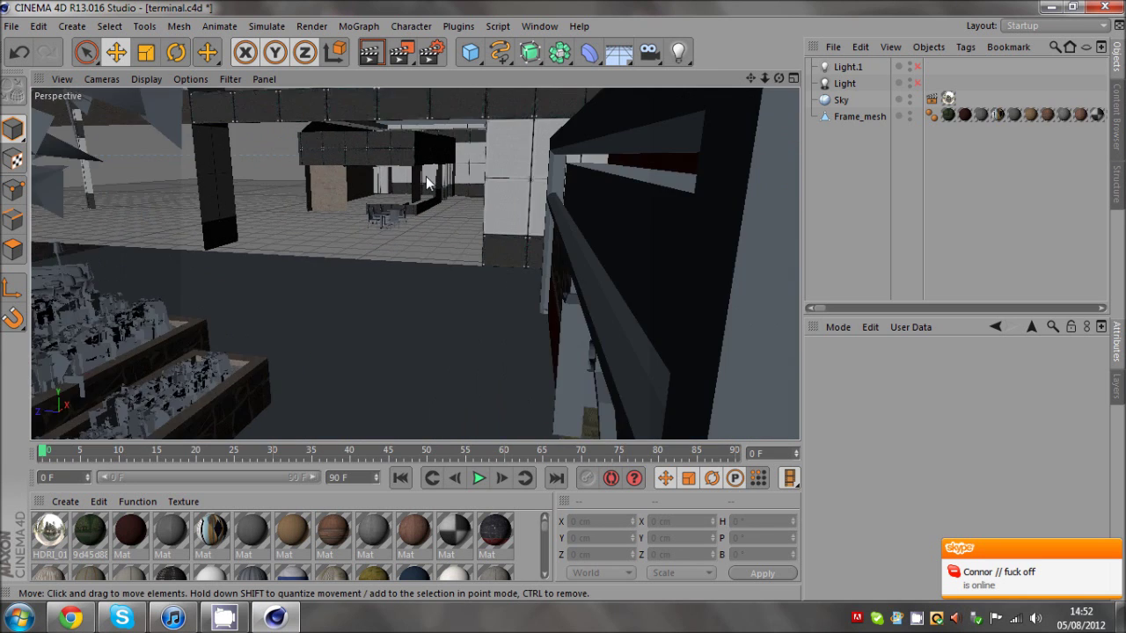
scroll(426, 180, "up", 8)
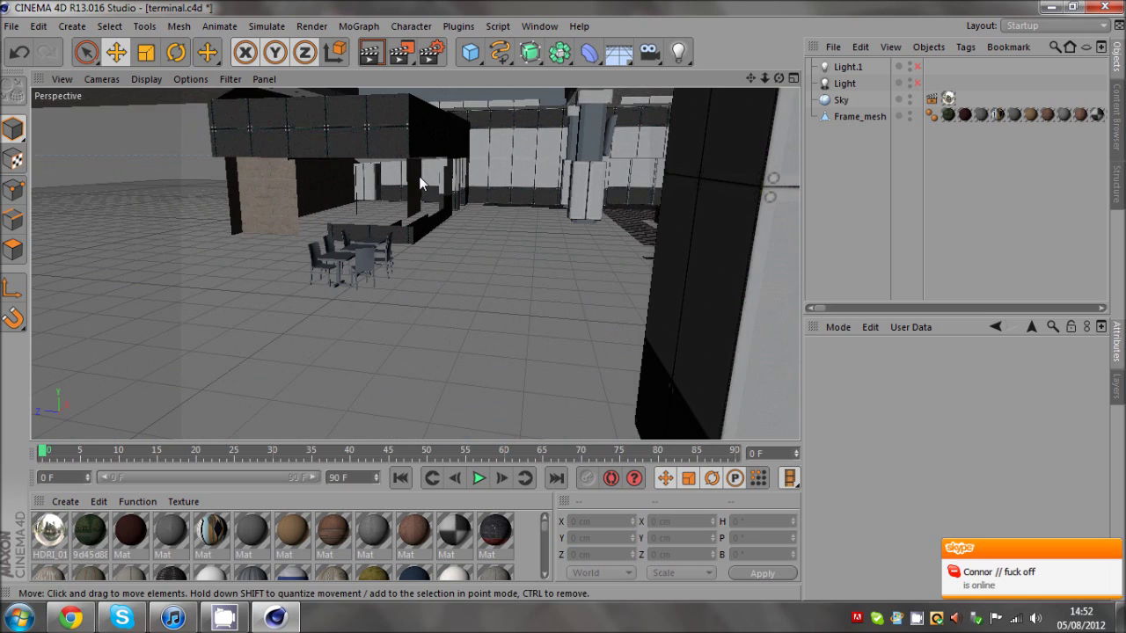
mouse_move(563, 300)
left_mouse_down()
mouse_move(546, 302)
mouse_move(562, 300)
left_mouse_up()
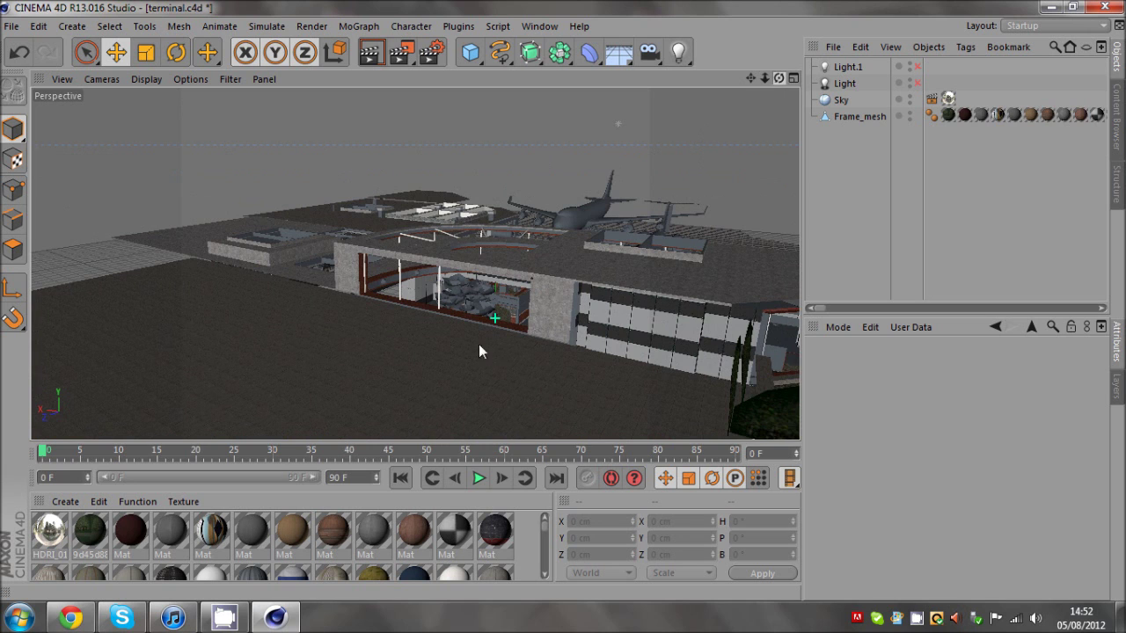
left_click_drag(479, 344, 562, 300)
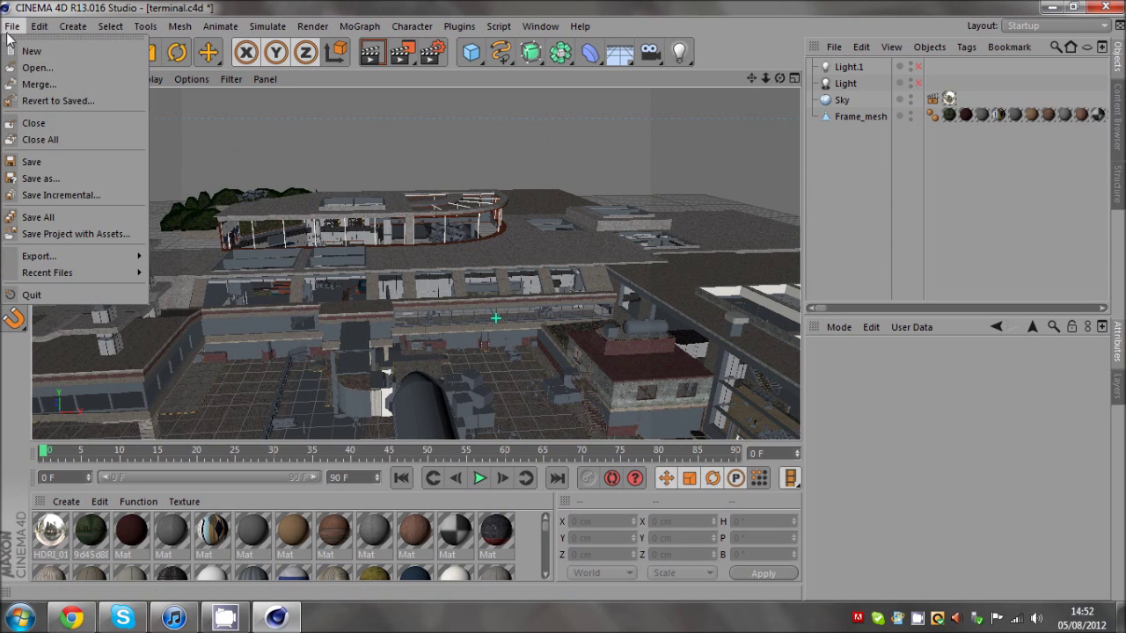
Revert the terminal scene to its last saved version
left_click(58, 100)
left_click(498, 370)
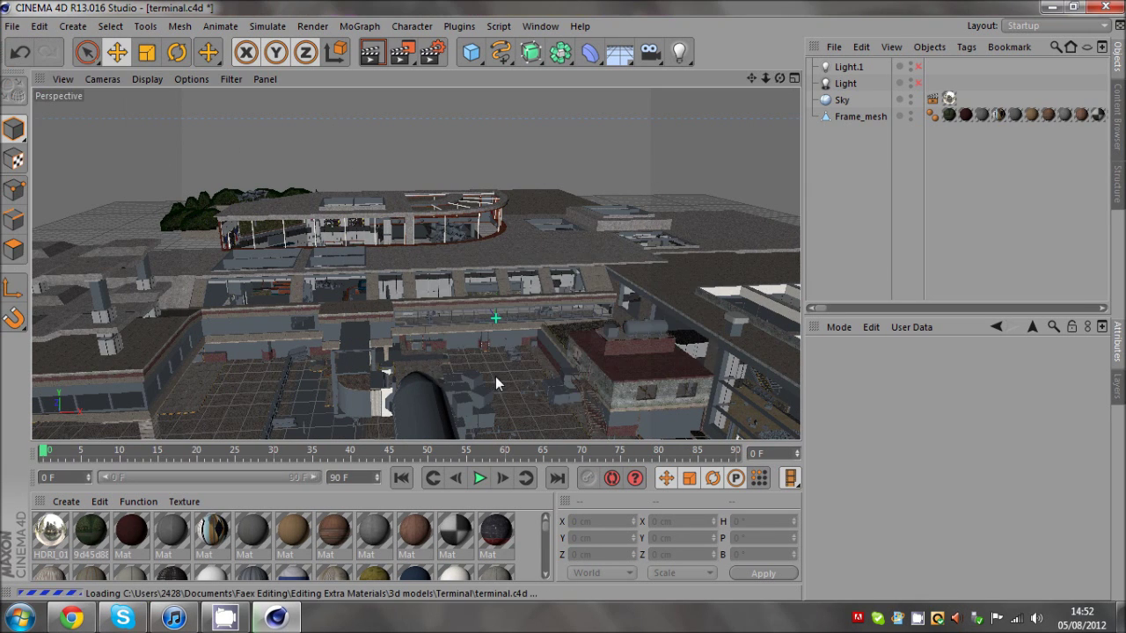
left_click(758, 93)
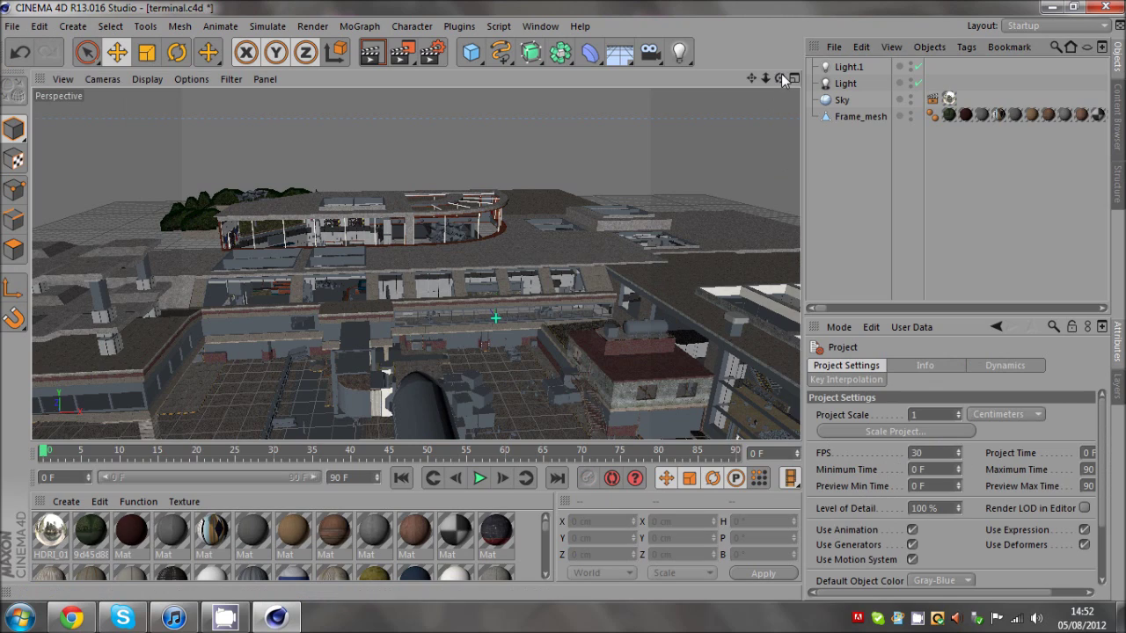
Disable both Light.1 and Light while viewing the terminal's interior hall with the escalators and planters
left_click_drag(779, 78, 574, 302)
mouse_move(754, 76)
left_mouse_down()
mouse_move(546, 297)
mouse_move(553, 304)
mouse_move(515, 296)
mouse_move(561, 299)
mouse_move(754, 76)
left_mouse_up()
left_click_drag(550, 308, 778, 82)
left_click_drag(562, 285, 466, 358)
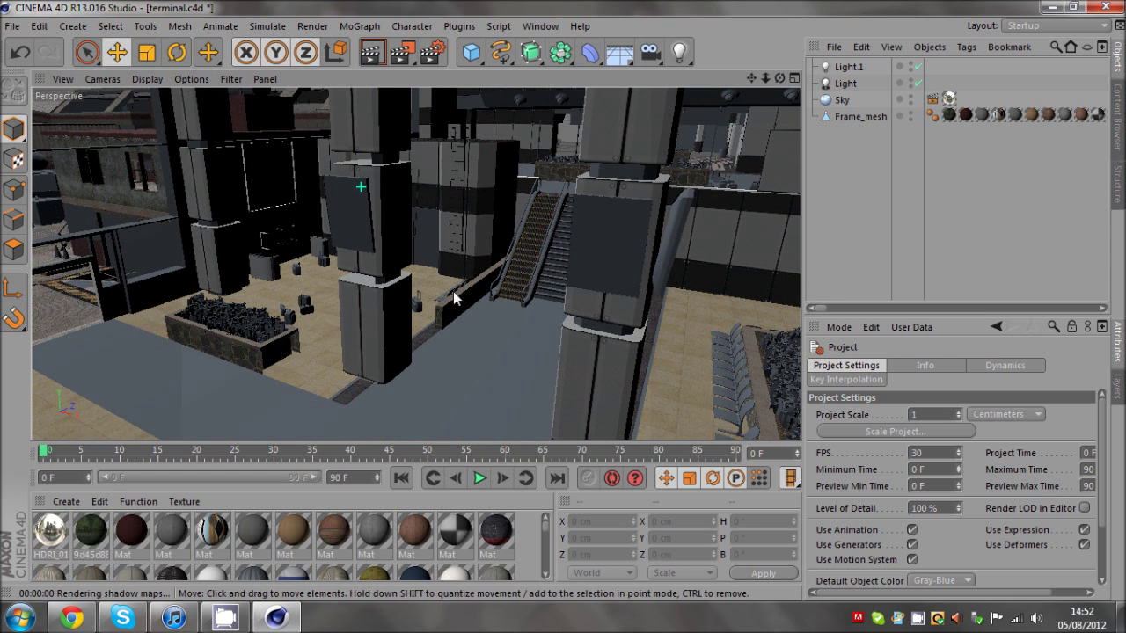
left_click(918, 66)
left_click(918, 80)
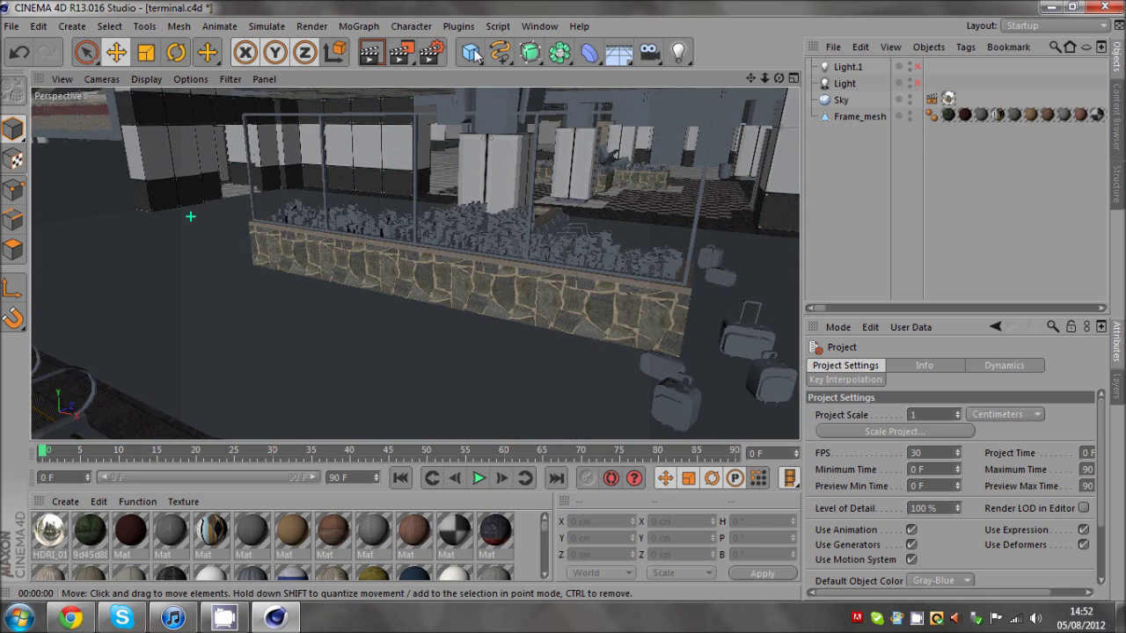
Test-render the stone planter with the suitcases and the hall with the seats and departures board
left_click(380, 57)
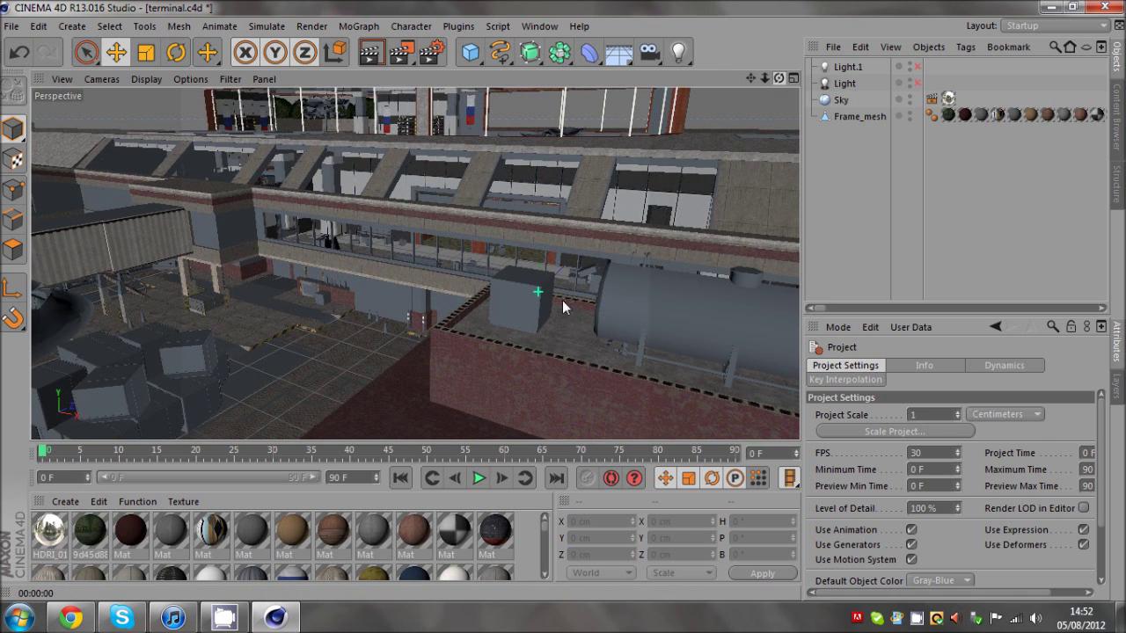
mouse_move(563, 300)
left_mouse_down("alt")
mouse_move(550, 303)
mouse_move(563, 301)
left_mouse_up("alt")
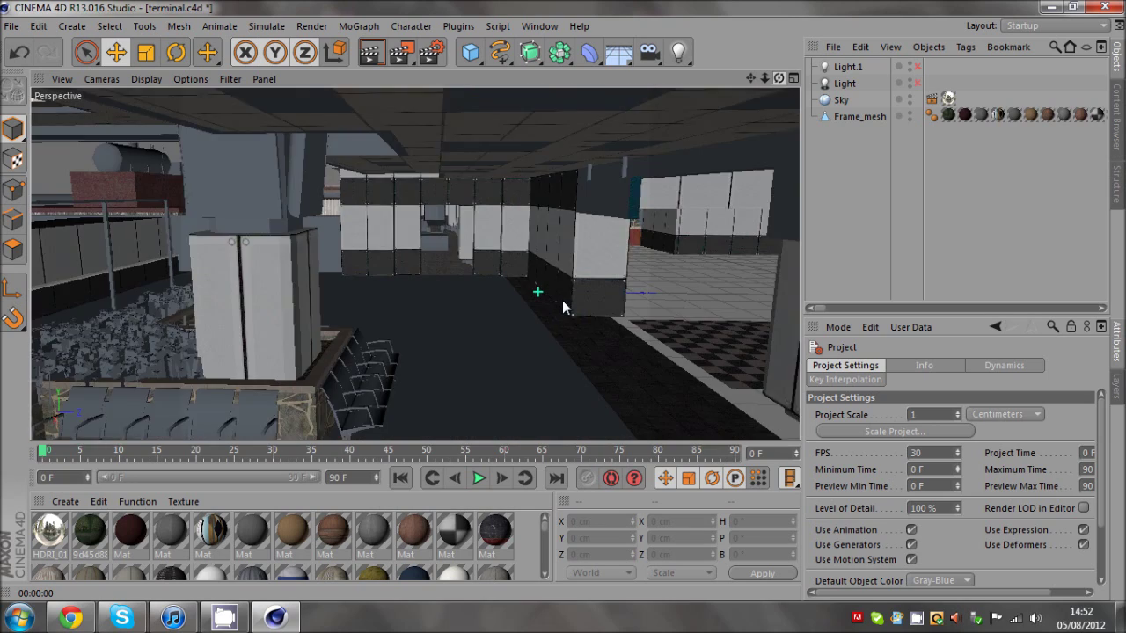
left_click(369, 53)
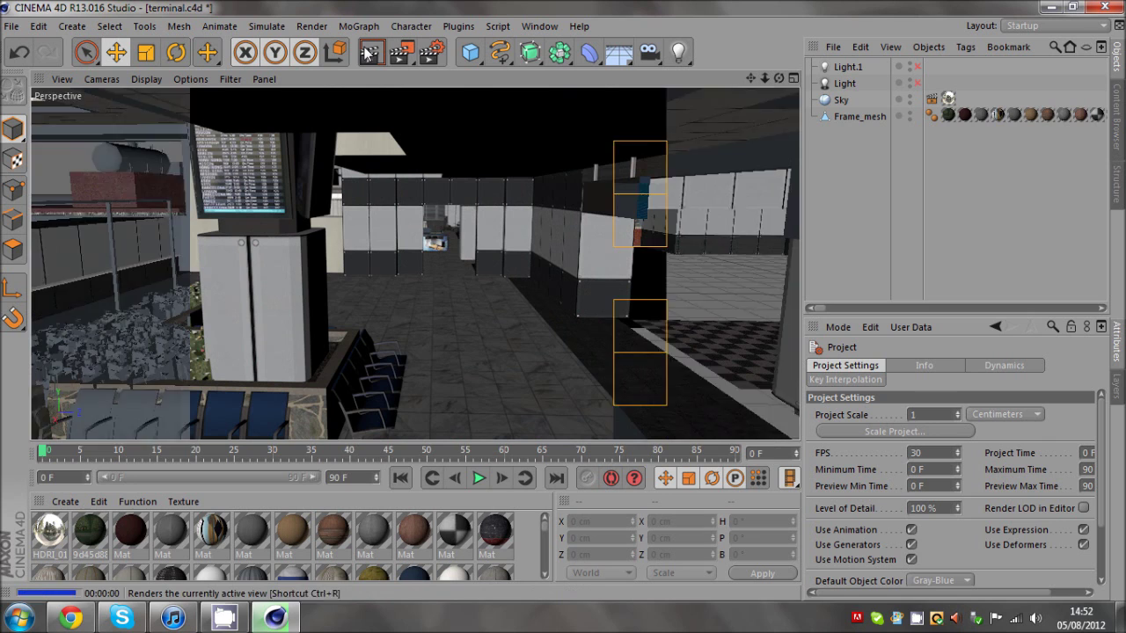
Enable Light.1 and Light again and test-render the view through the doorway into the waiting area
scroll(450, 231, "up", 10)
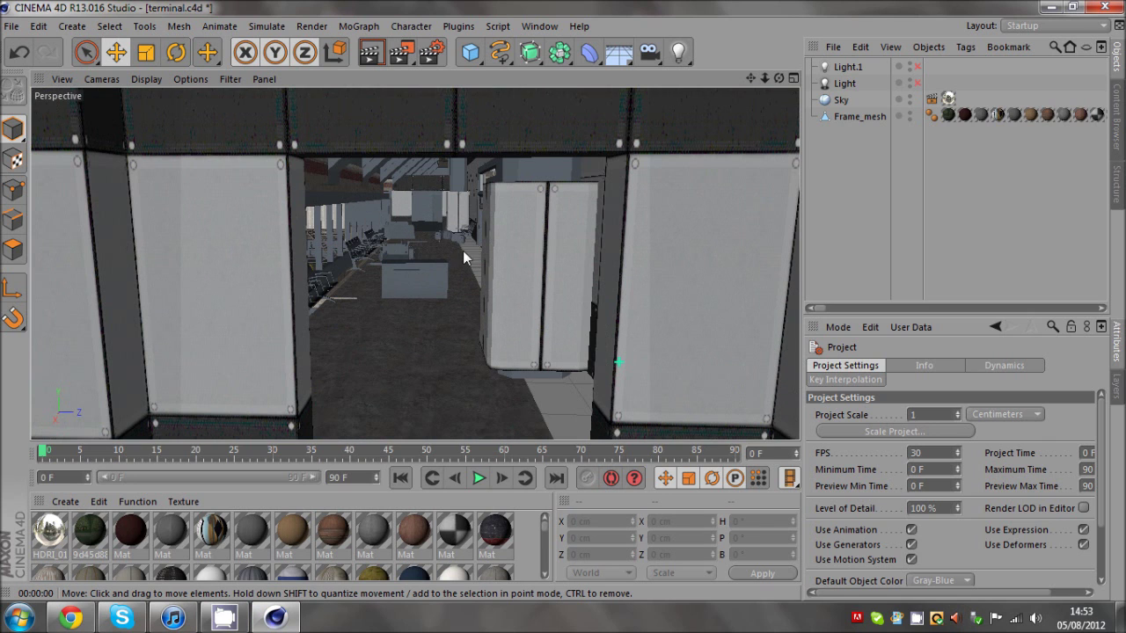
left_click(917, 66)
left_click(917, 82)
left_click(369, 53)
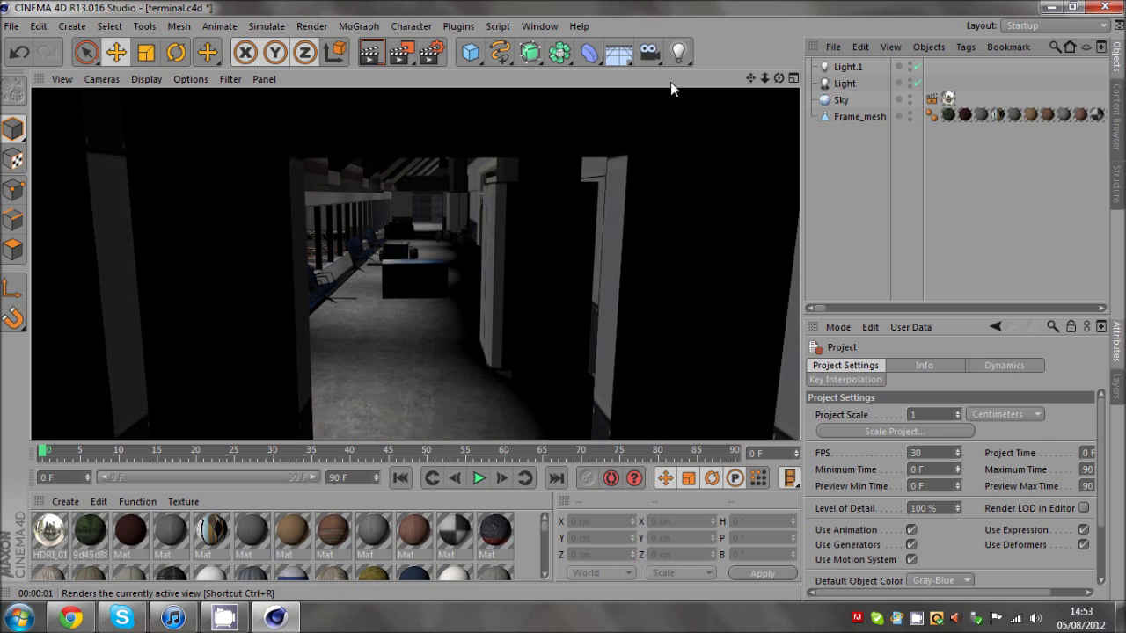
Set the shadow density of Light to 108 % and test-render the doorway view
left_click(844, 82)
left_click(836, 378)
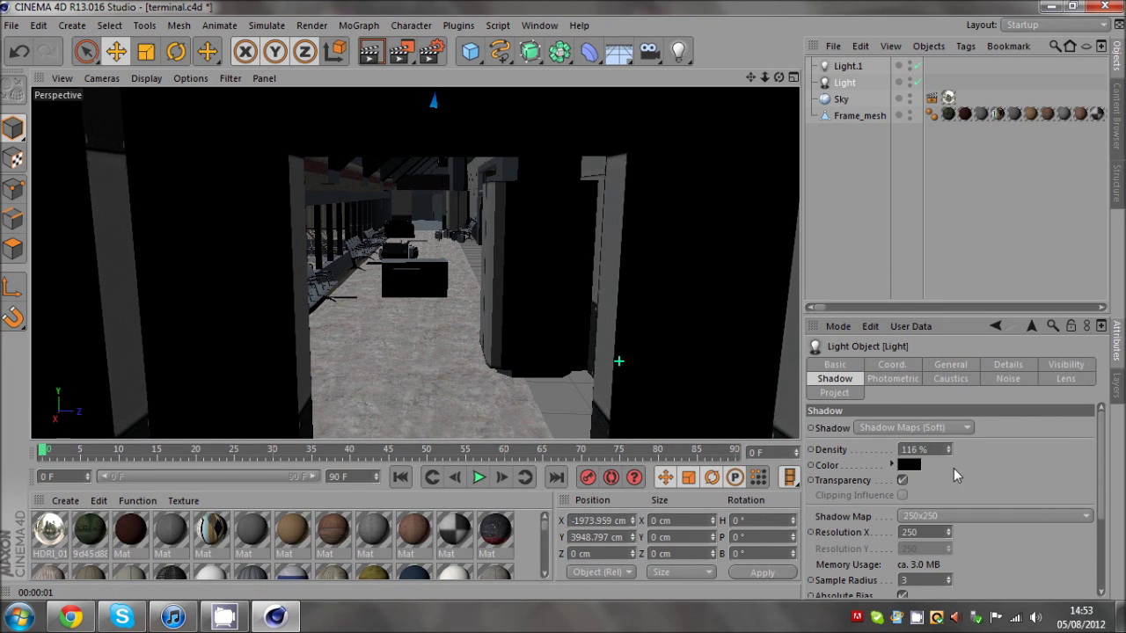
left_click_drag(949, 450, 949, 457)
left_click(377, 54)
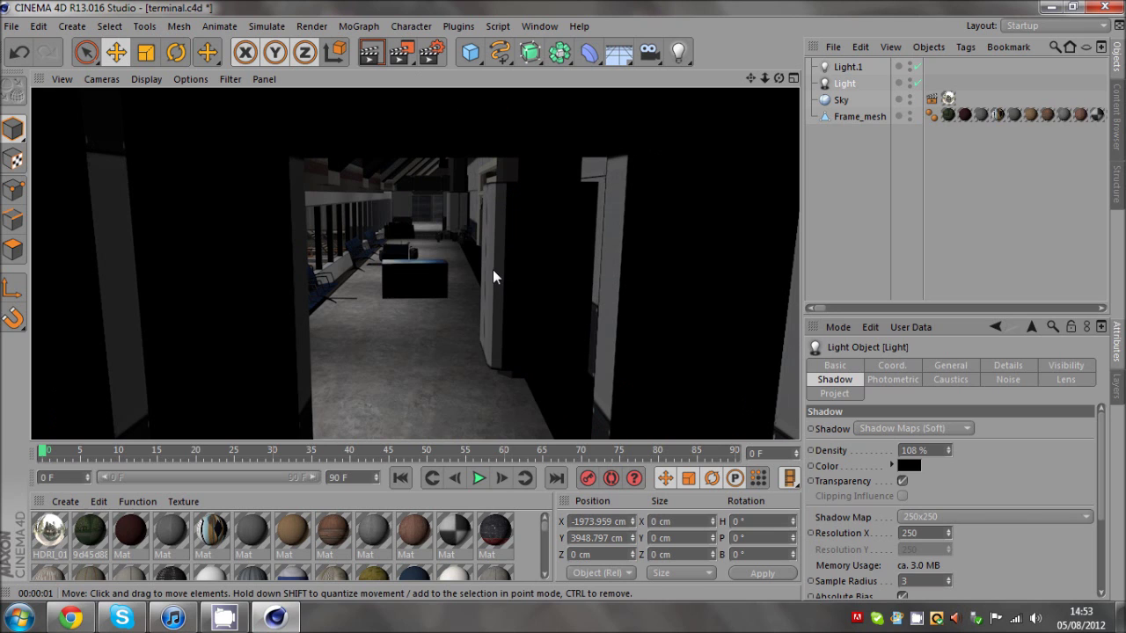
left_click(847, 192)
Inspect the dark red Mat material's colour texture and look for its file 1fcd7367 in the Terminal Textures folder
left_click_drag(765, 78, 215, 409)
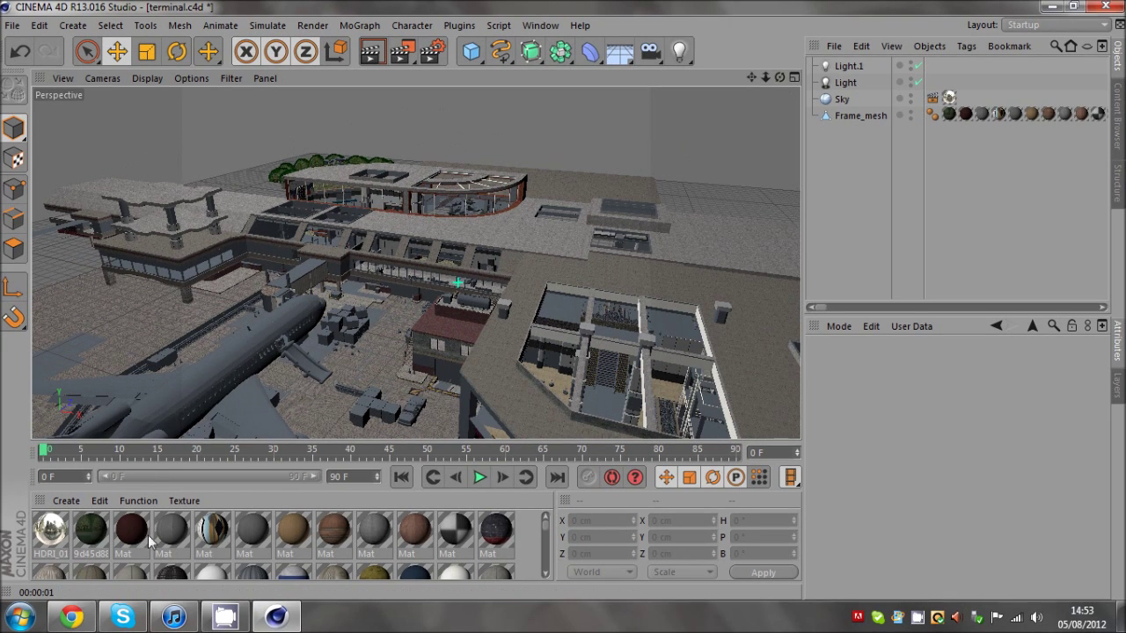
left_click(138, 538)
double_click(137, 539)
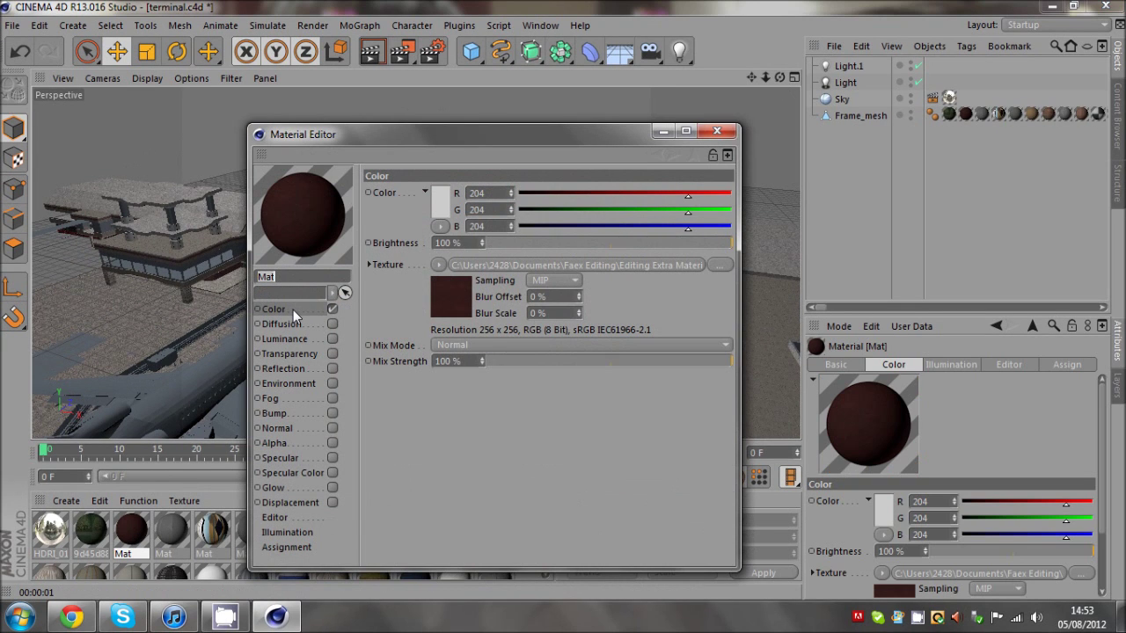
left_click(722, 267)
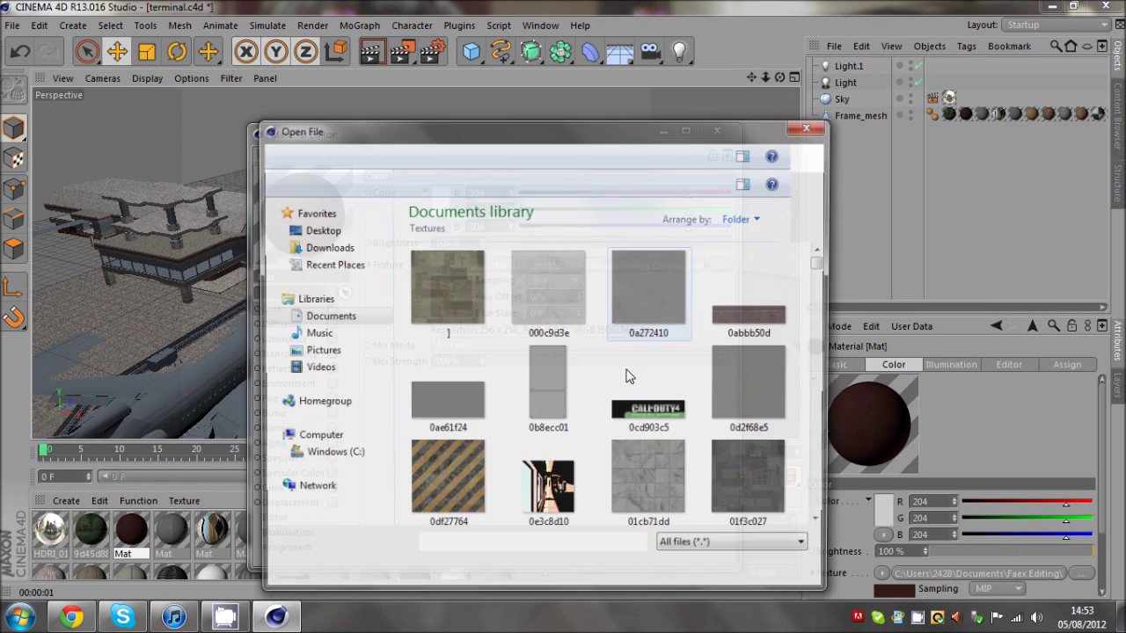
key("Return")
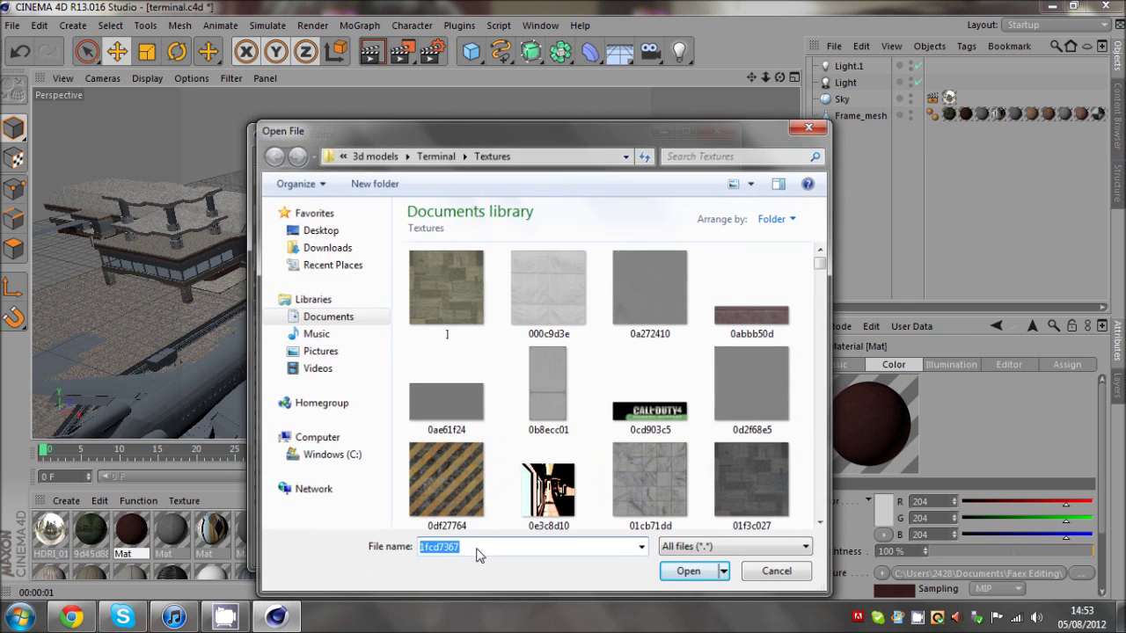
key("Return")
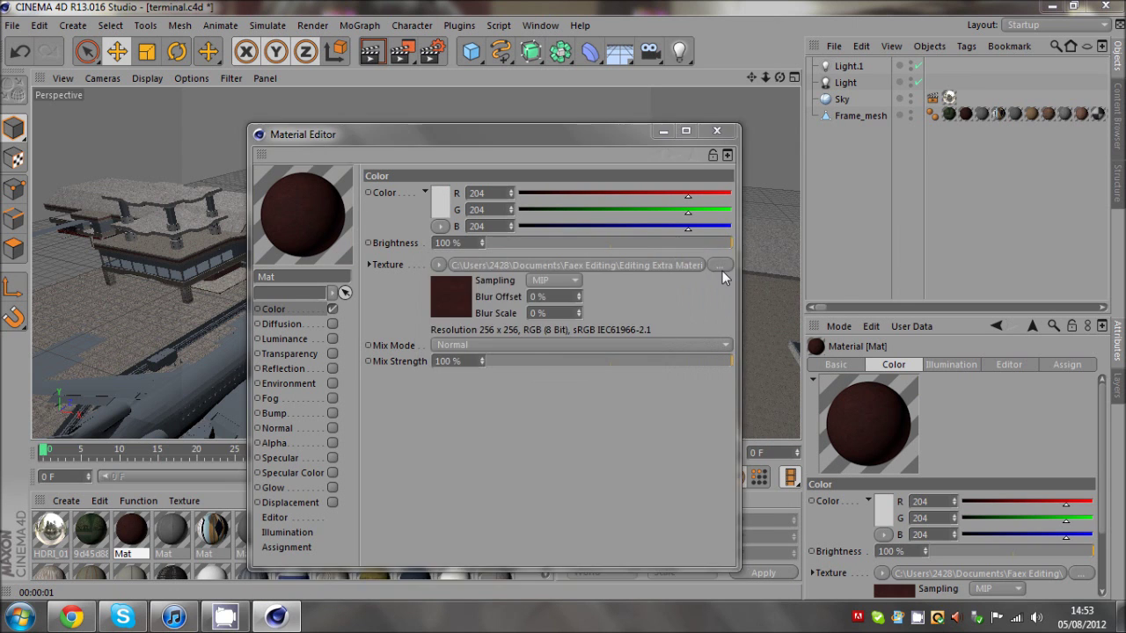
left_click(722, 266)
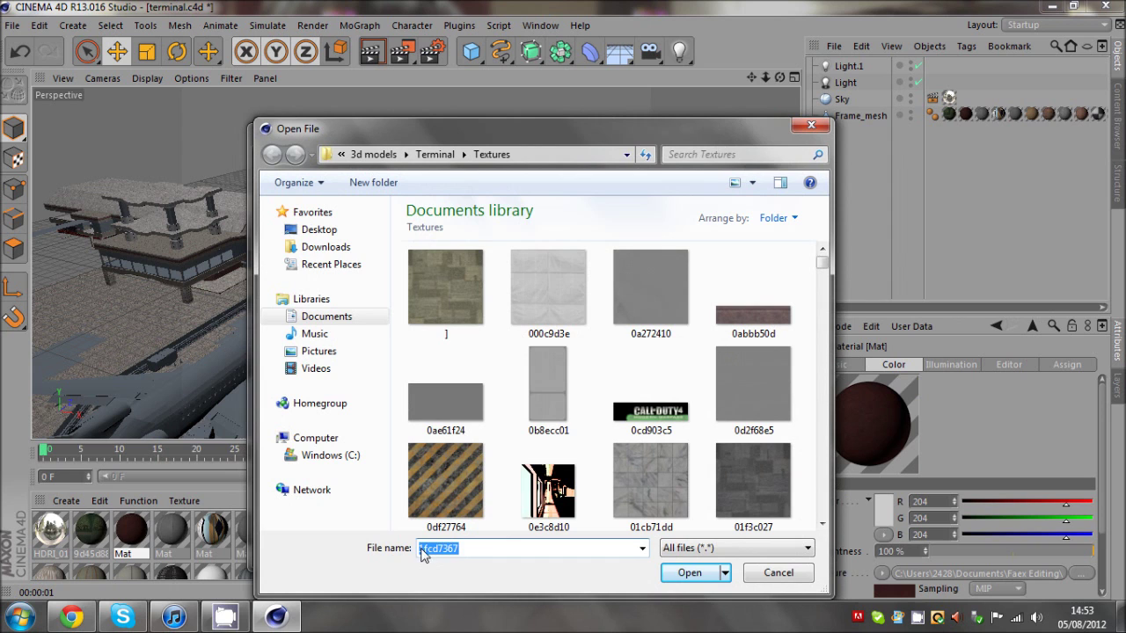
left_click_drag(460, 549, 417, 549)
left_click_drag(510, 130, 599, 111)
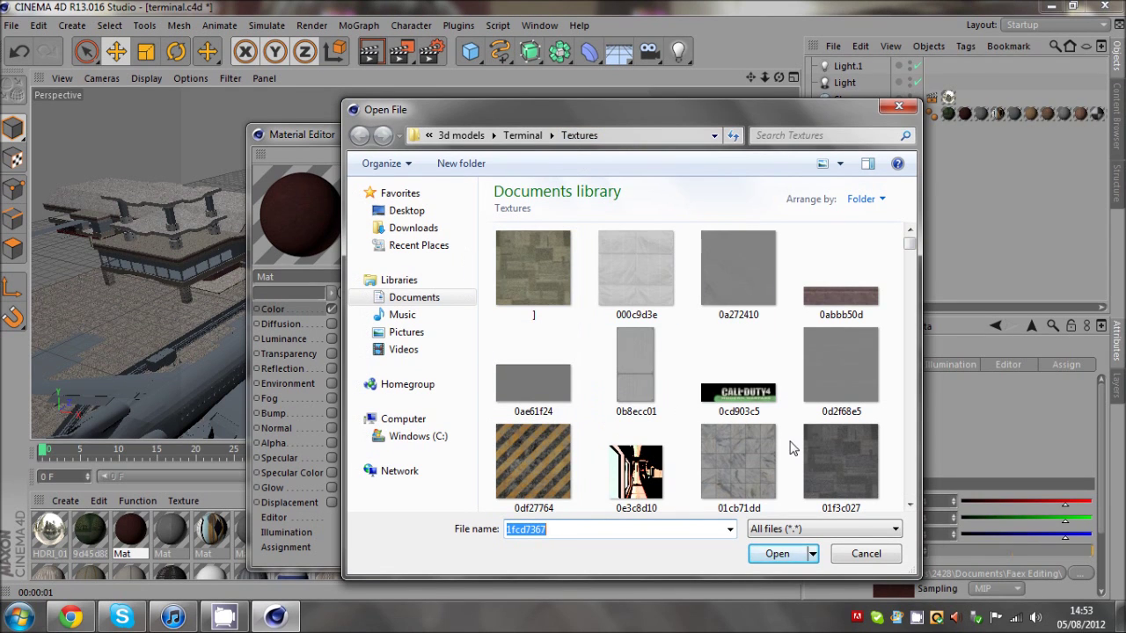
key("Return")
left_click(657, 357)
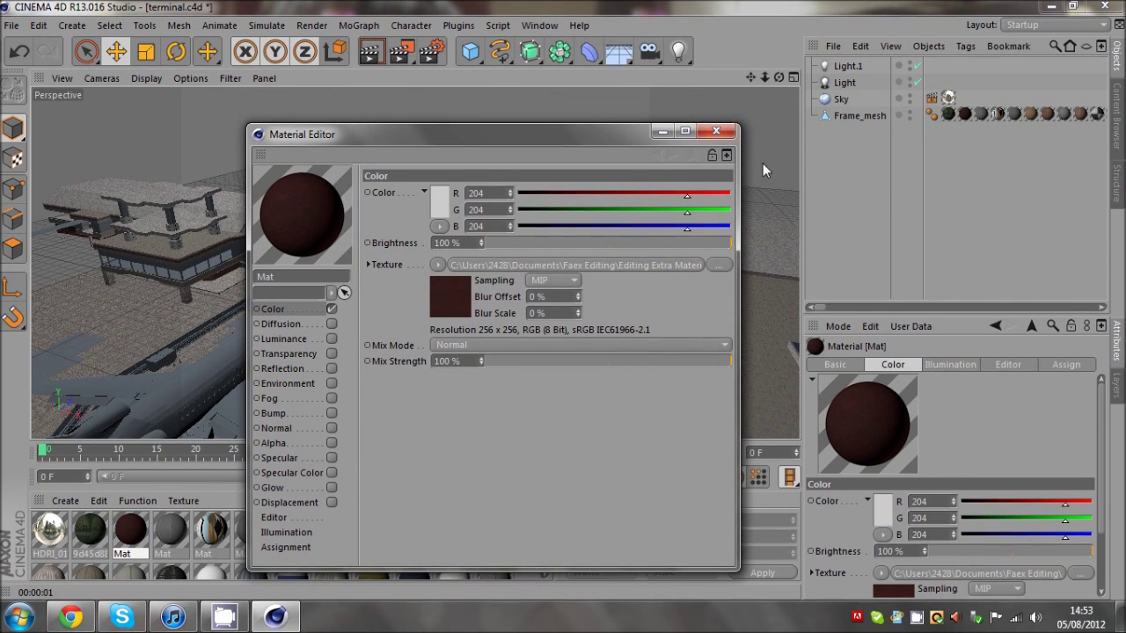
left_click(716, 131)
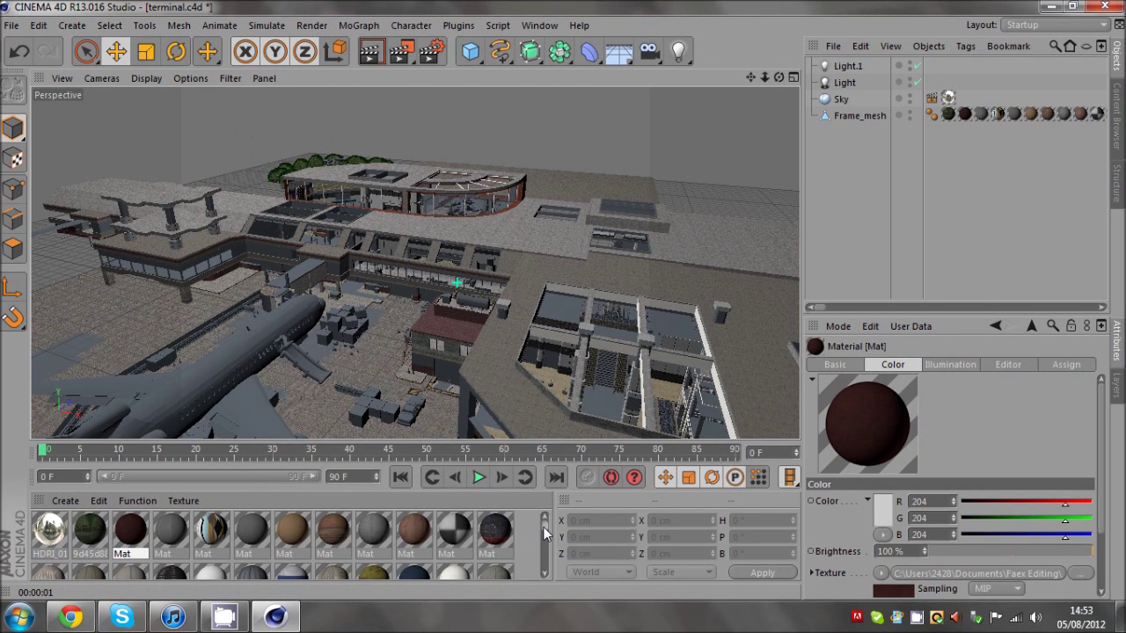
Test-render an outside view of the terminal with the parked plane and fuel truck
mouse_move(544, 528)
left_mouse_down()
mouse_move(551, 562)
mouse_move(552, 516)
left_mouse_up()
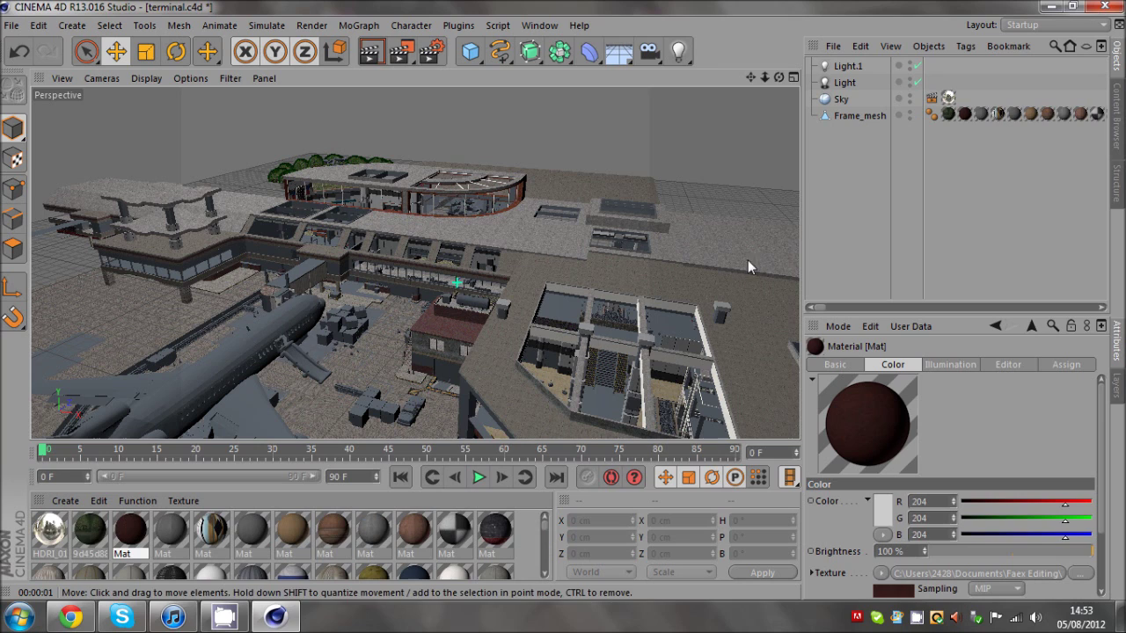
left_click_drag(749, 77, 562, 300)
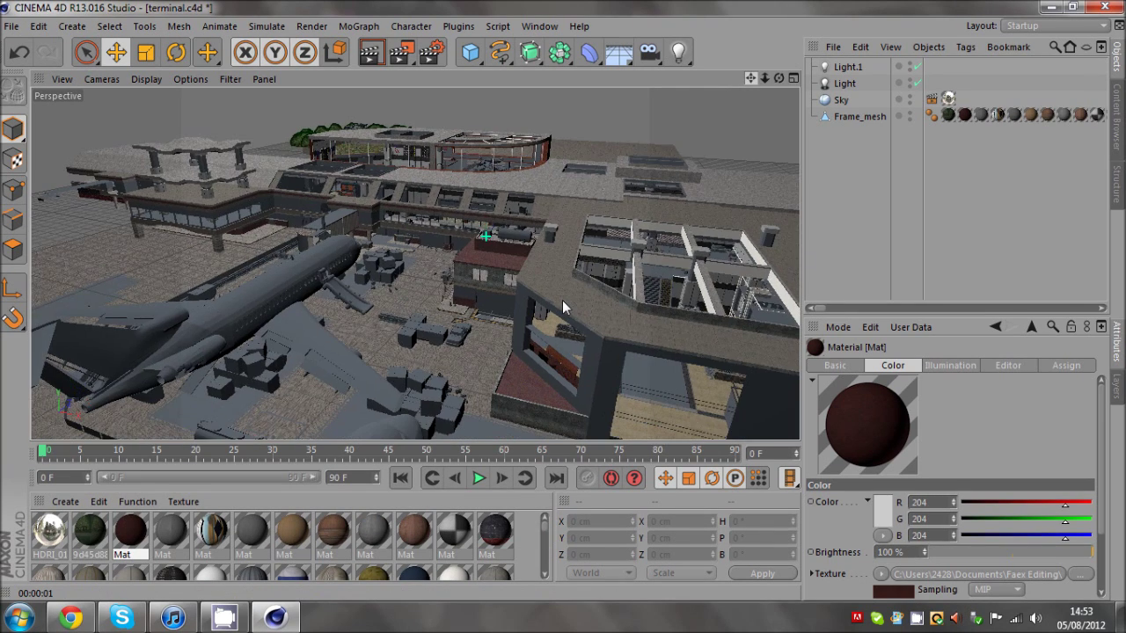
scroll(562, 300, "down", 2)
left_click(377, 54)
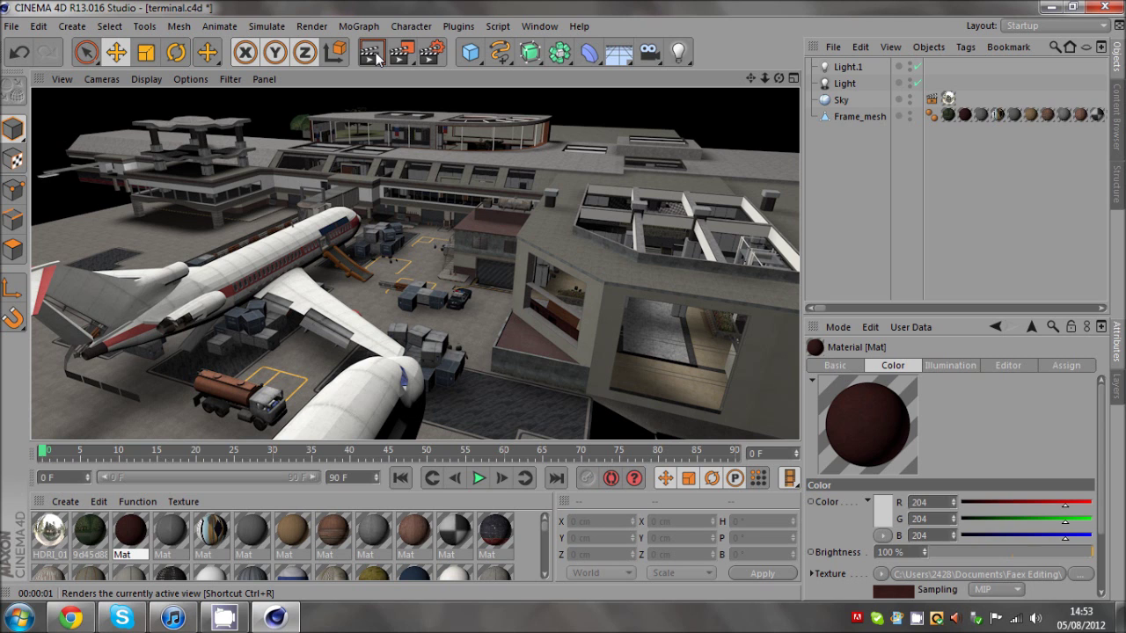
left_click(854, 172)
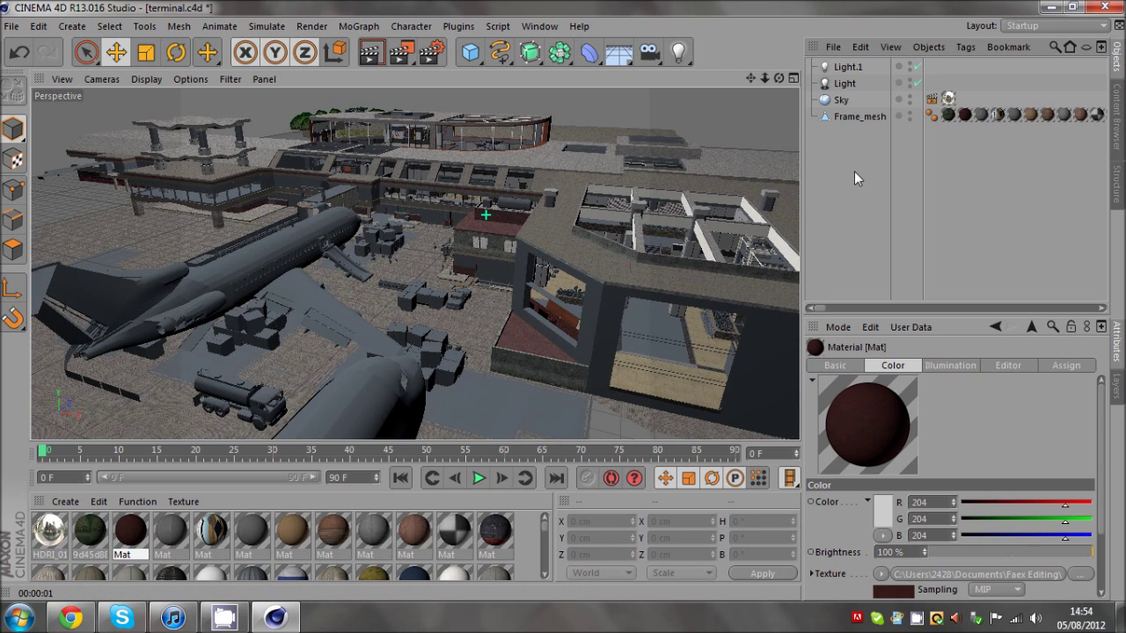